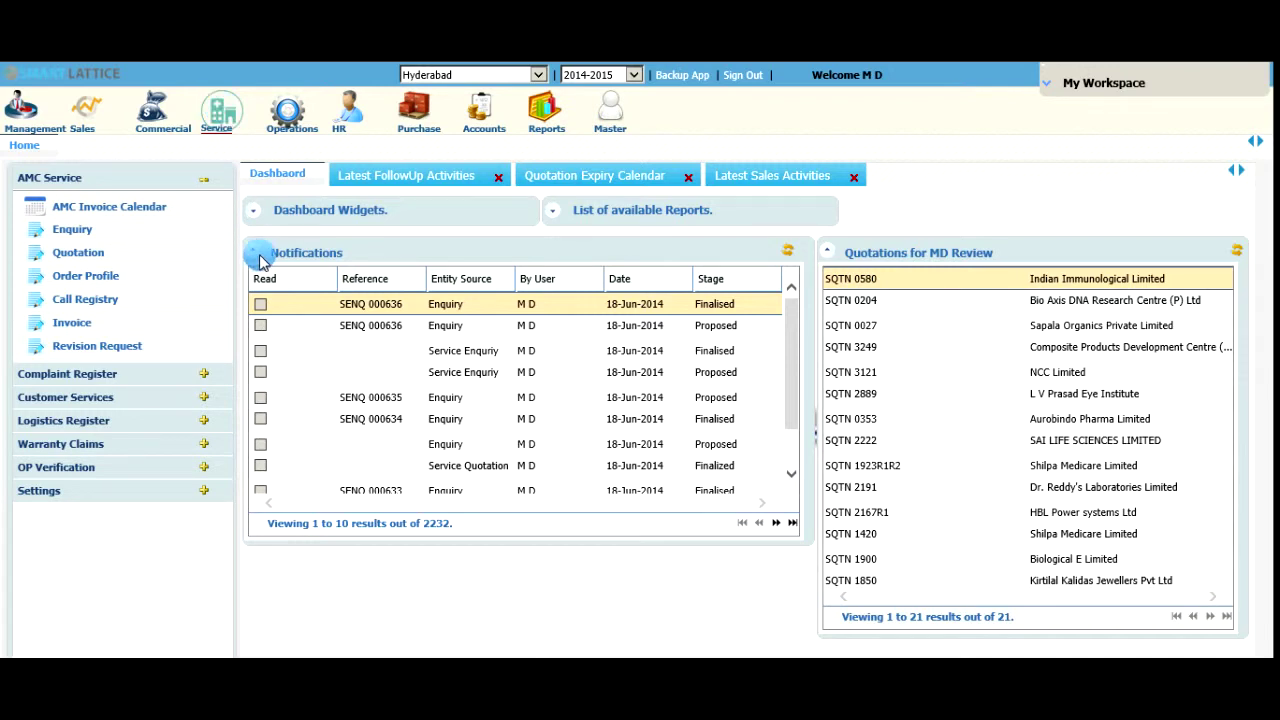
Browse the FE Sales, Spares Sales and General Sales sections of the Sales module
click(84, 112)
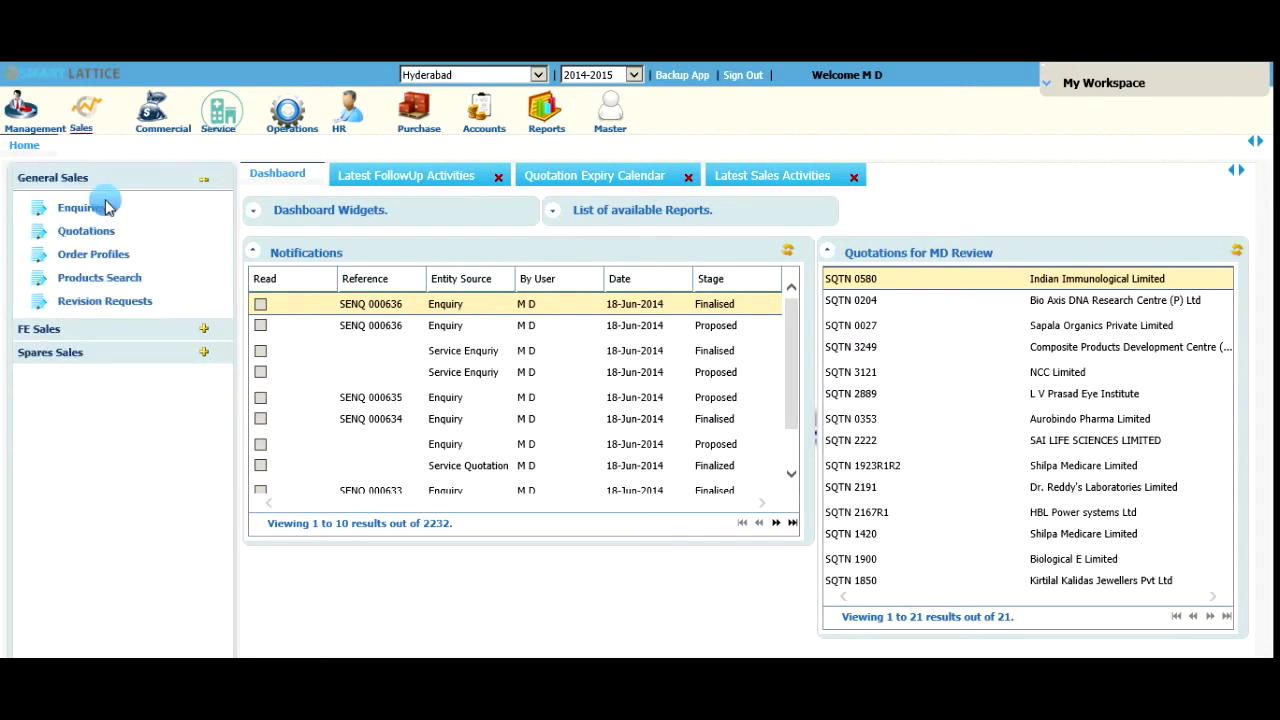
click(108, 330)
click(90, 307)
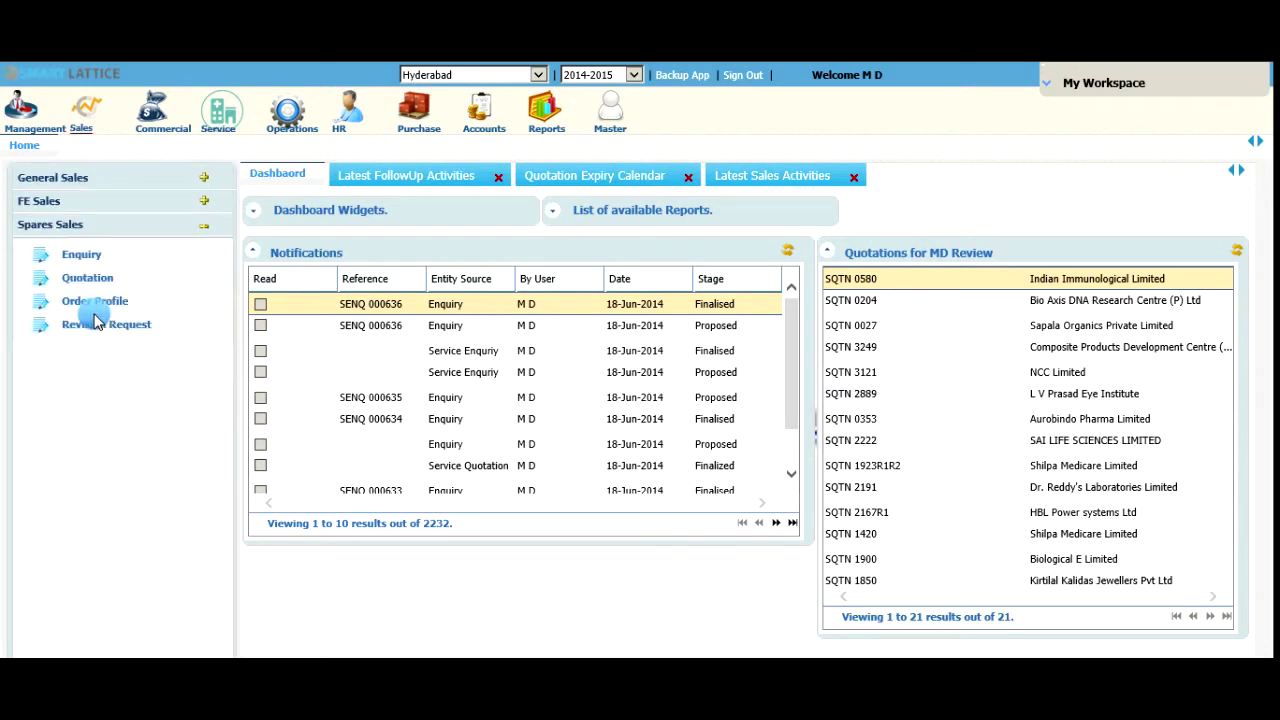
click(72, 180)
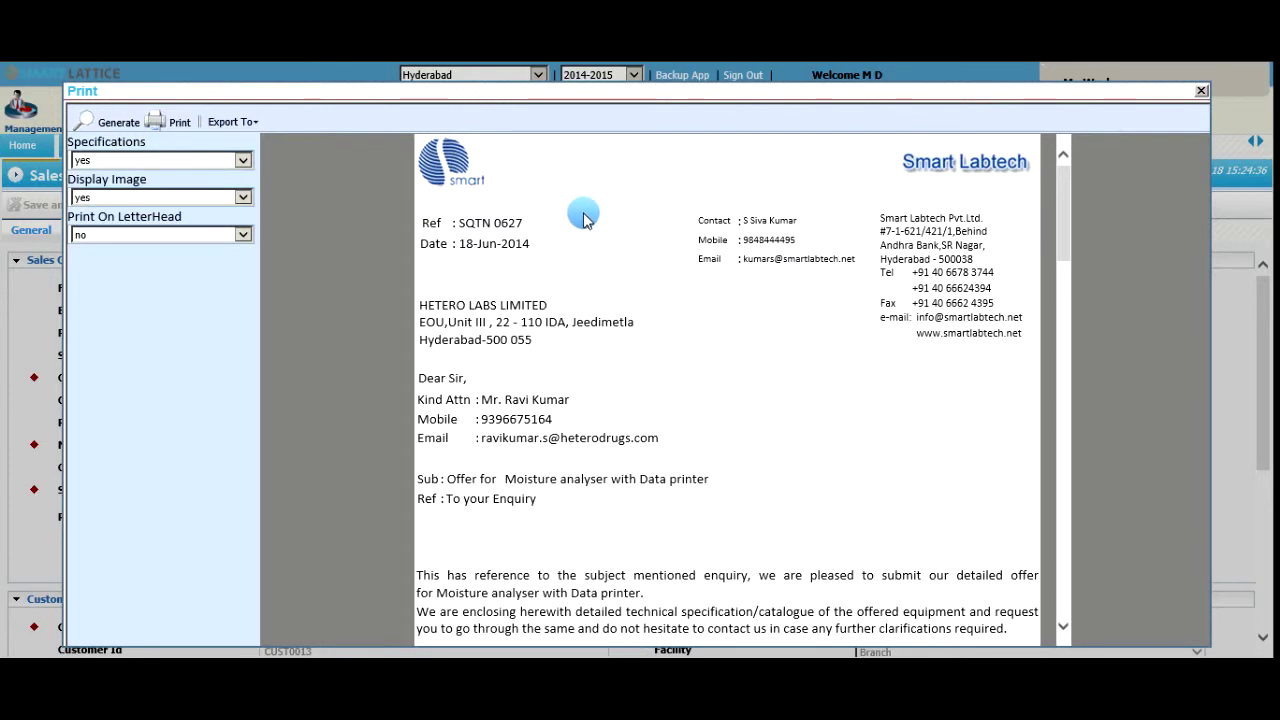
Review the sales quotation's print preview through its product specifications, close it and view the quotation's contacts and address
scroll(583, 246, down, 4)
scroll(585, 252, up, 1)
scroll(585, 252, up, 3)
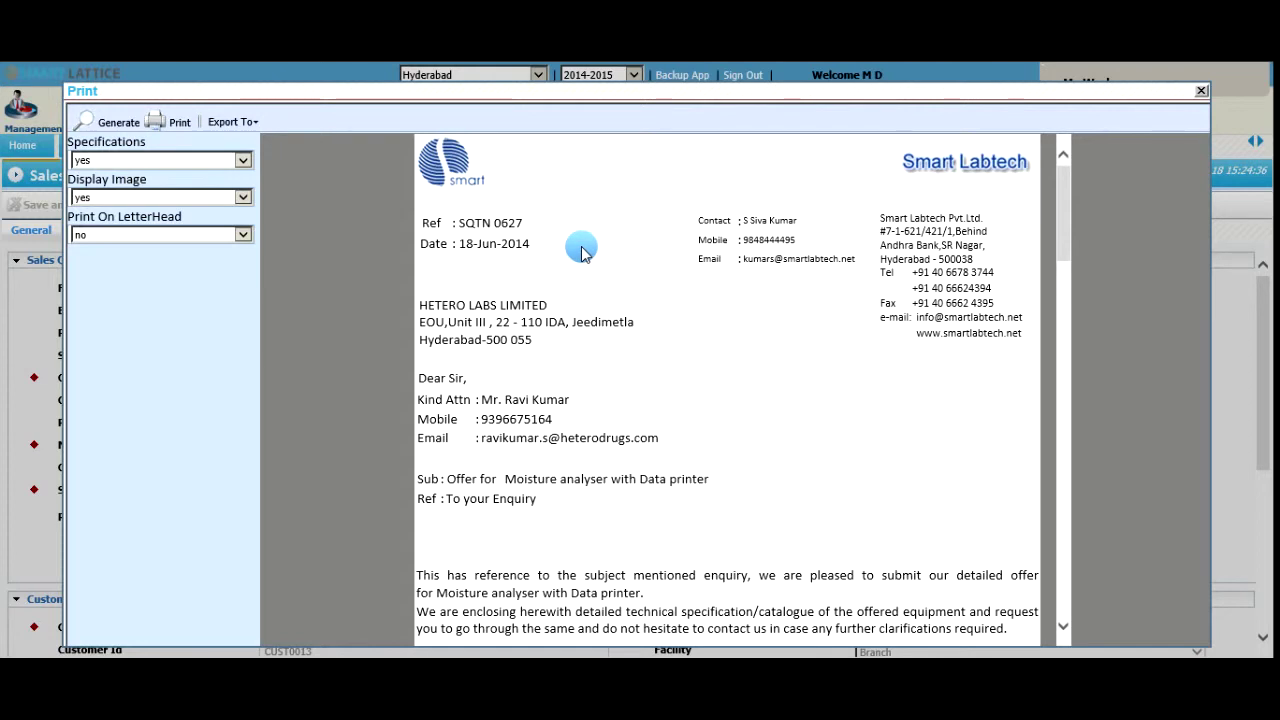
scroll(583, 252, down, 15)
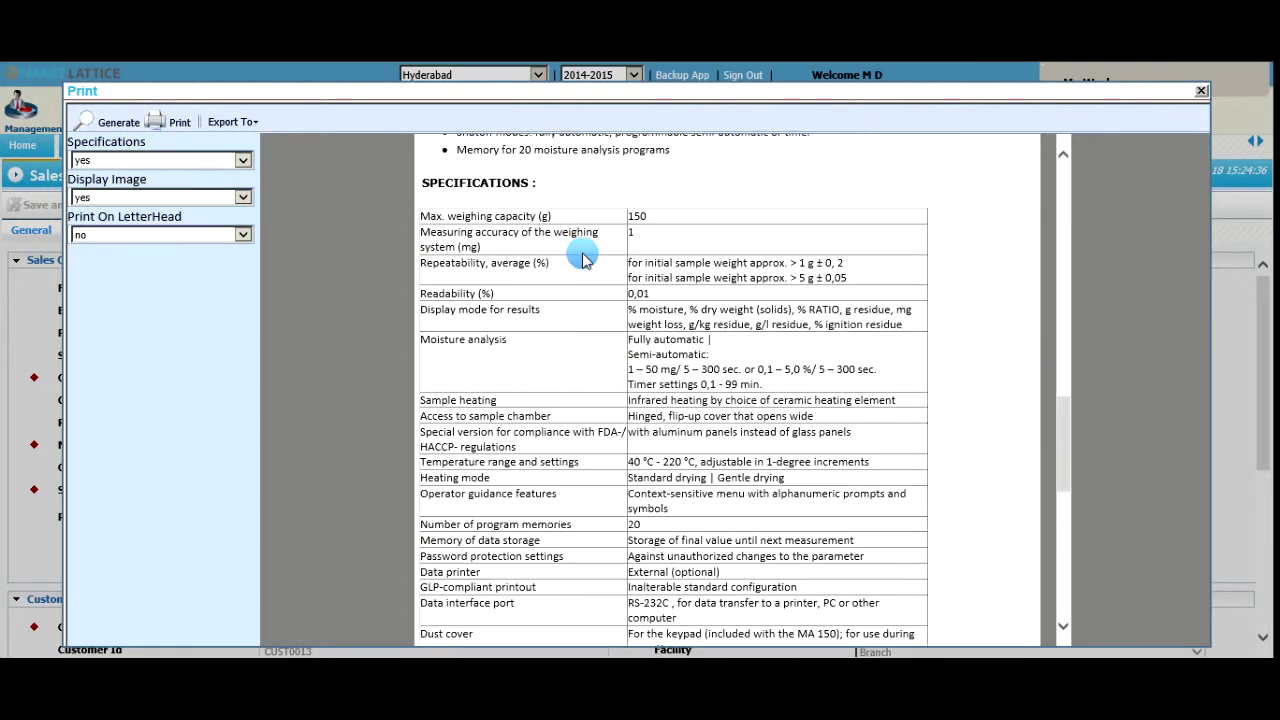
scroll(585, 258, down, 3)
scroll(560, 268, up, 12)
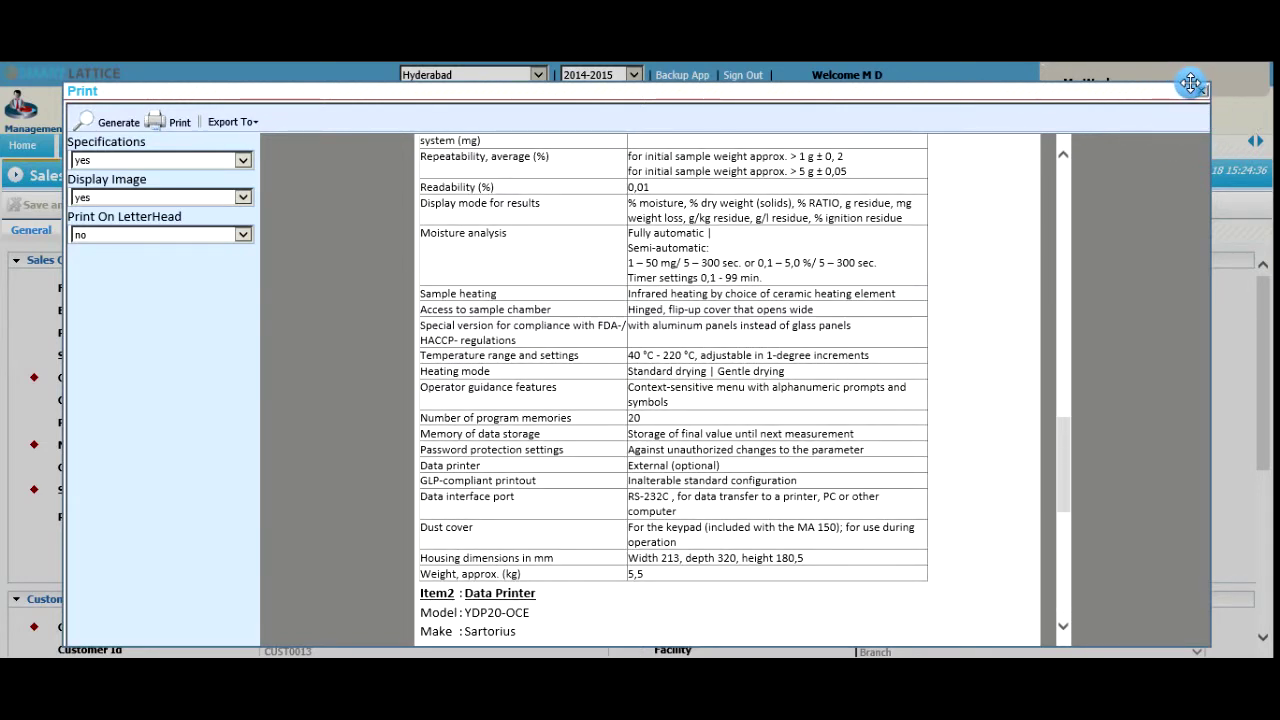
click(1207, 96)
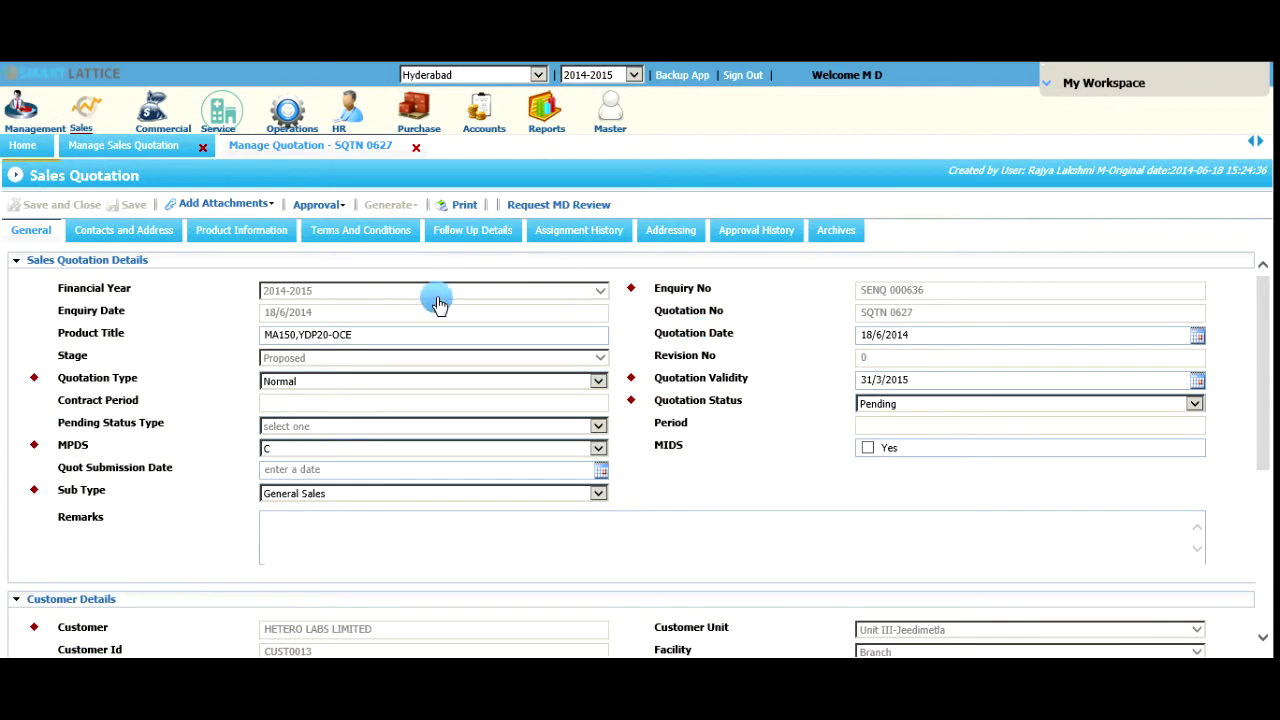
click(147, 232)
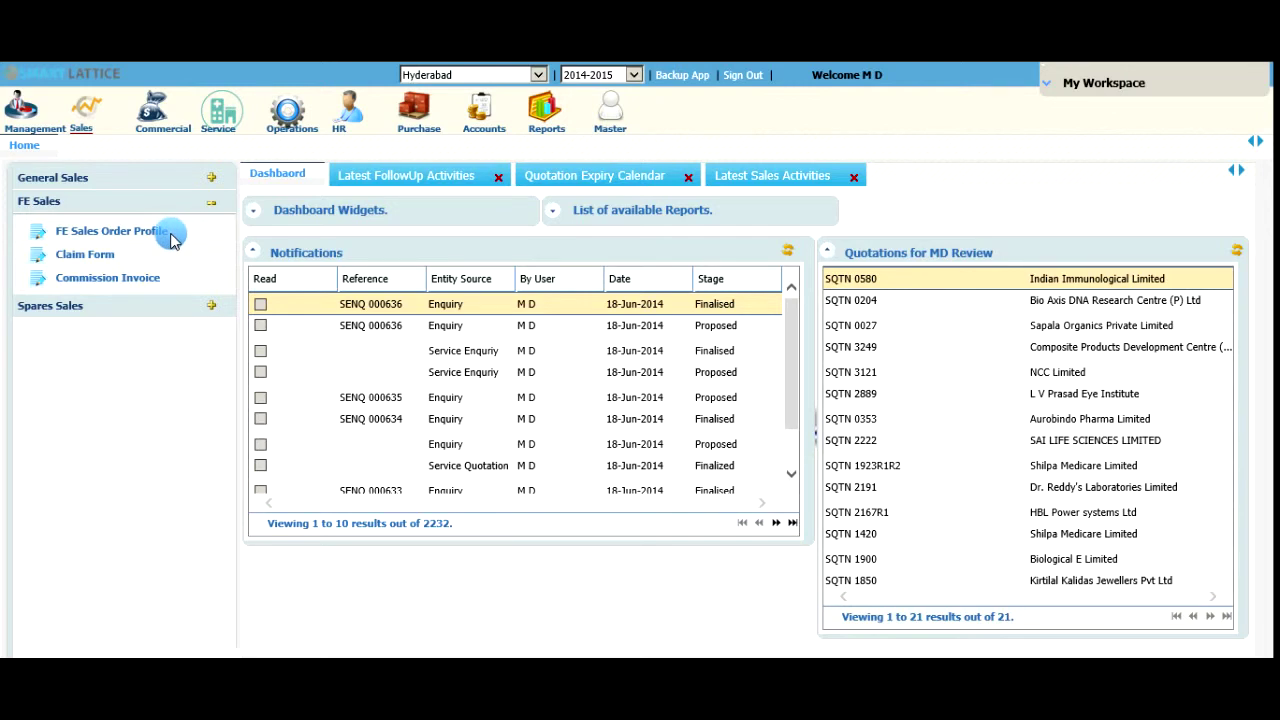
View the FE Sales commission invoice list and close it
click(85, 279)
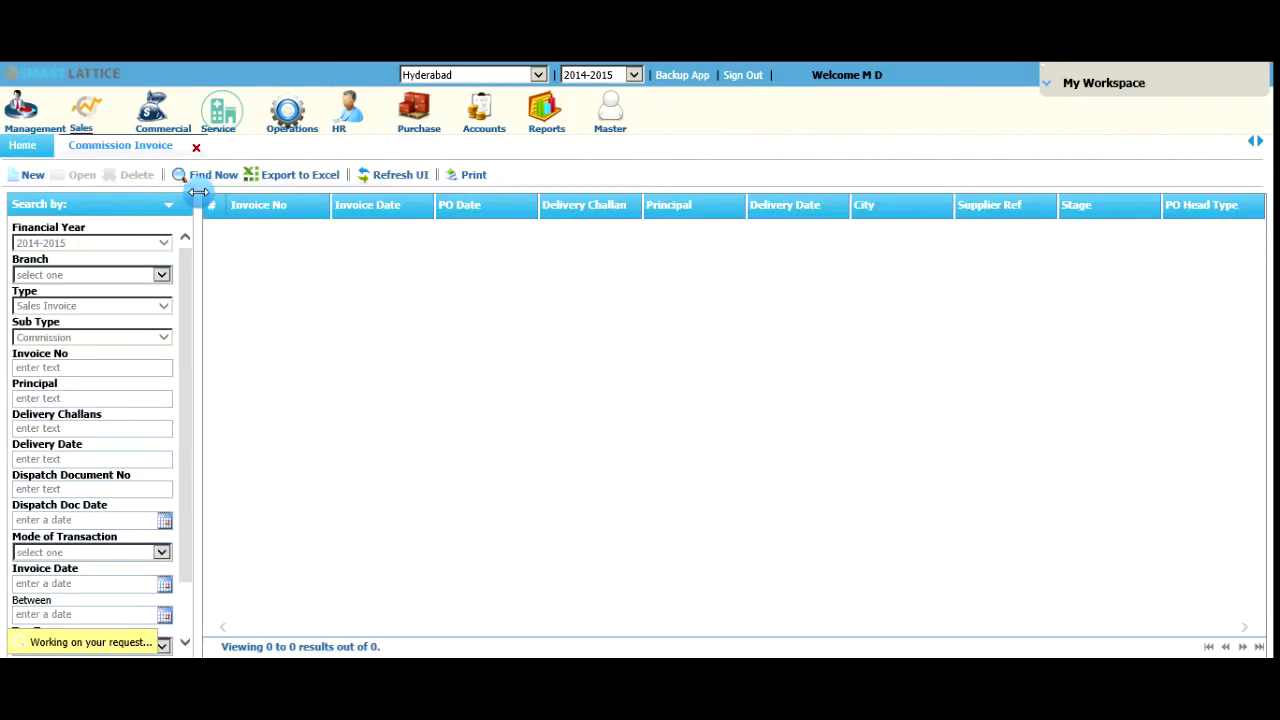
click(196, 148)
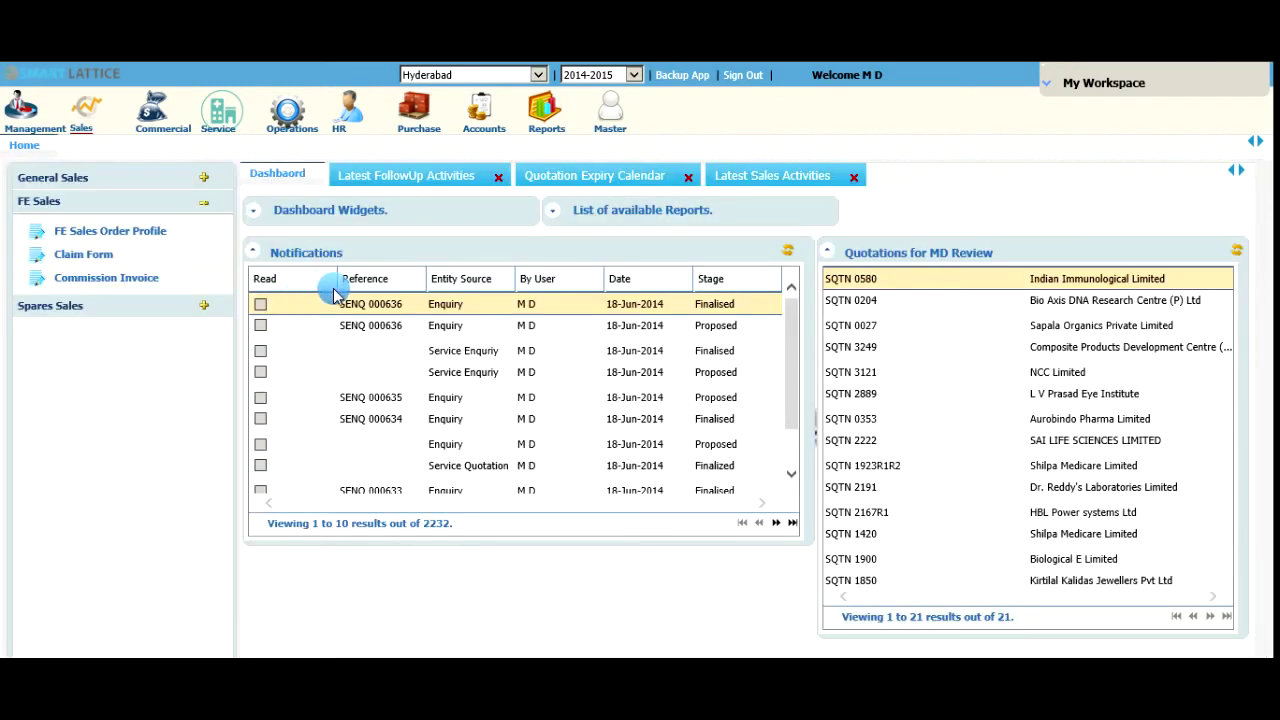
Browse the Commercial module's Purchase, Delivery Challan, Invoice and Stores sections
click(215, 120)
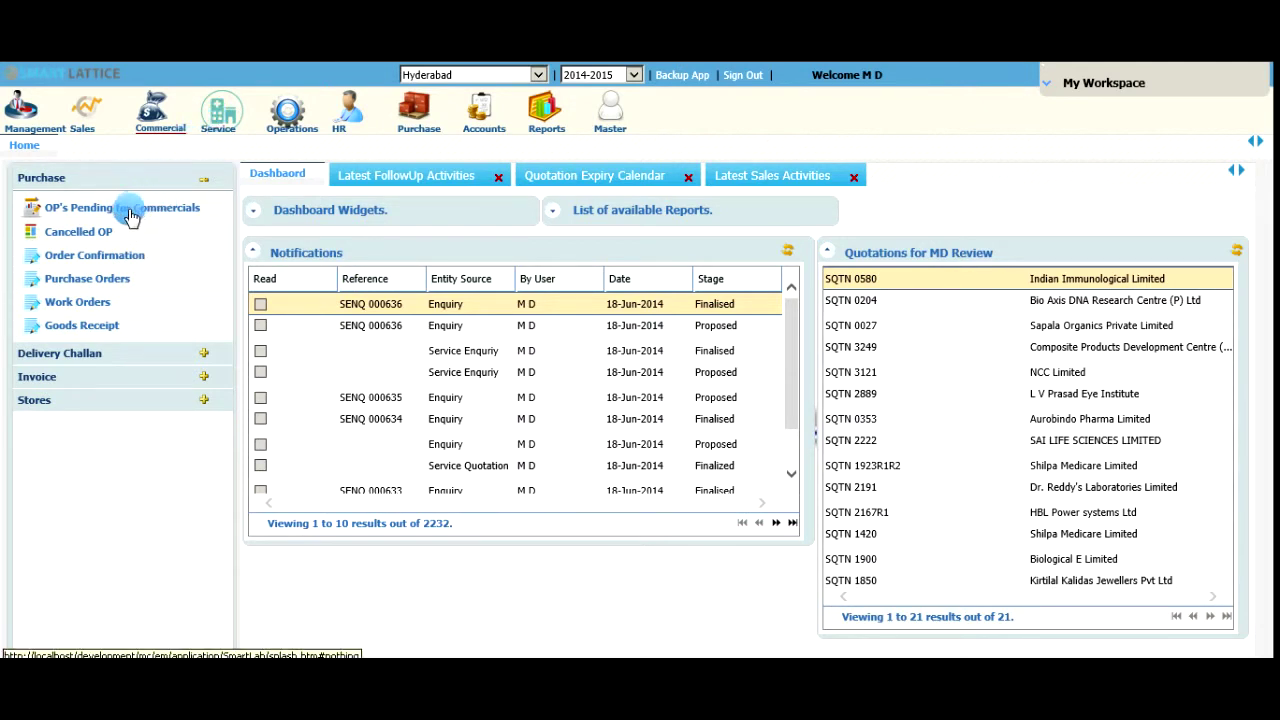
click(92, 357)
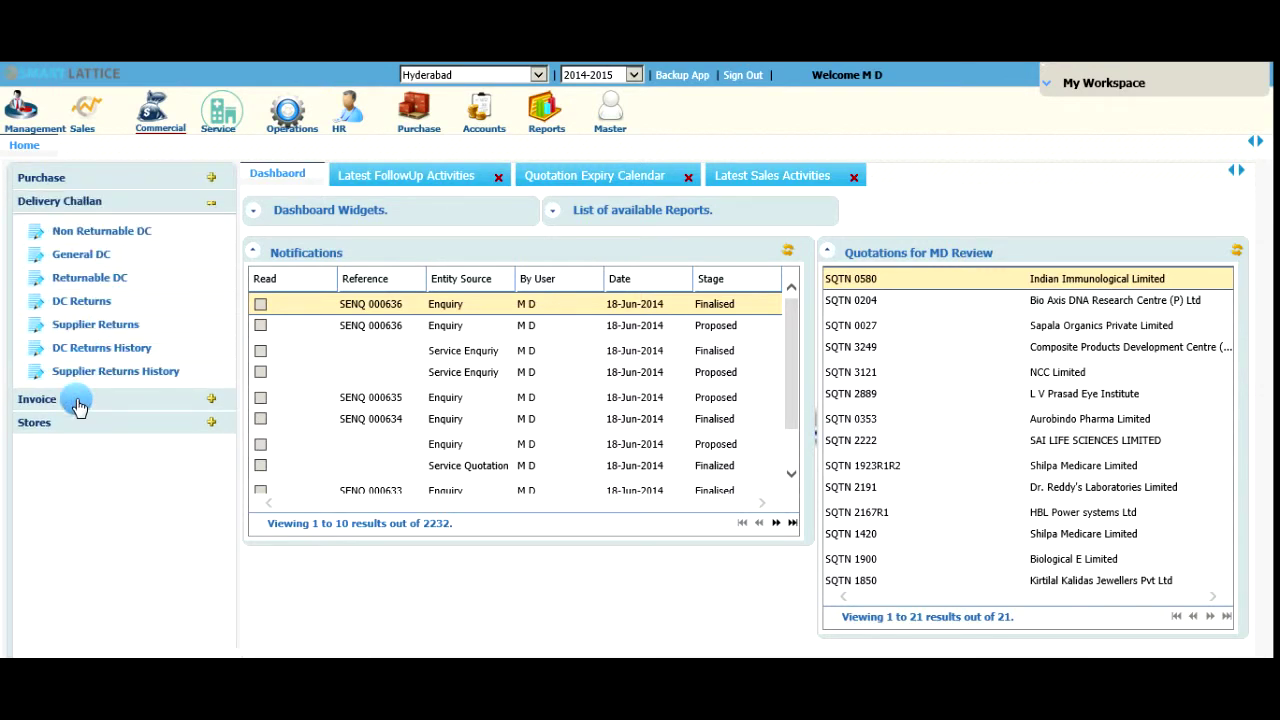
click(79, 405)
click(100, 306)
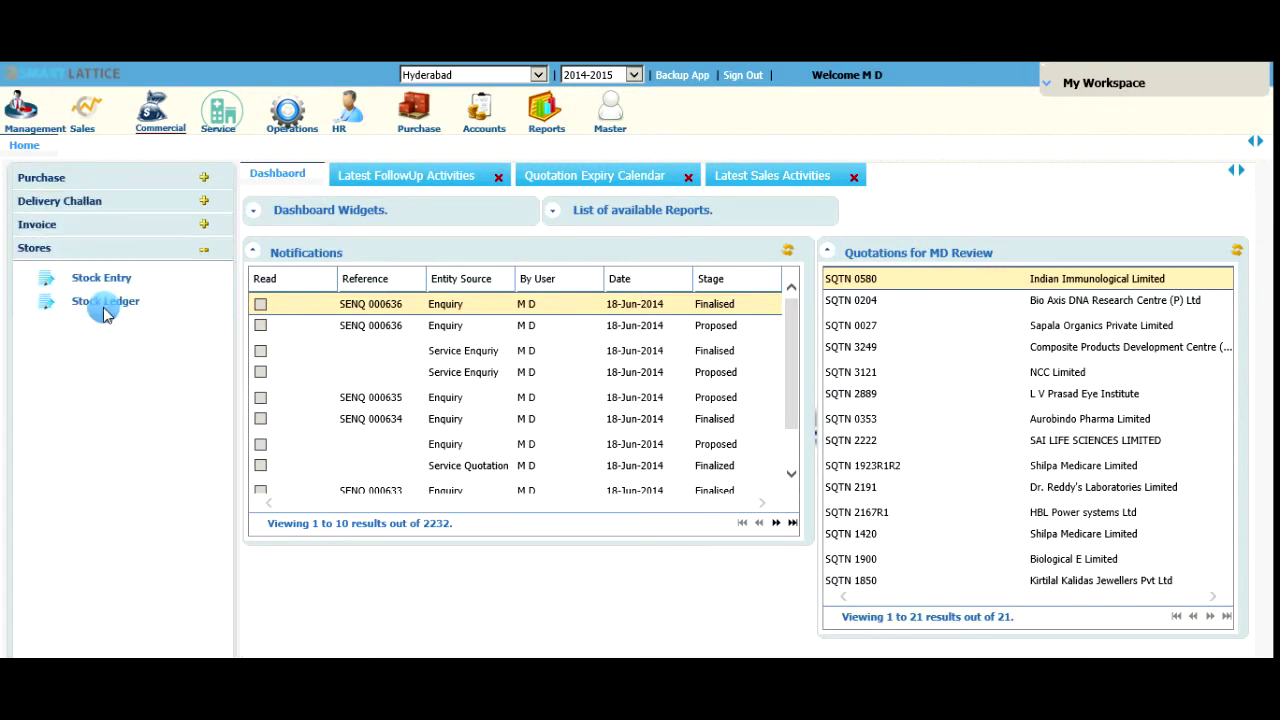
click(88, 177)
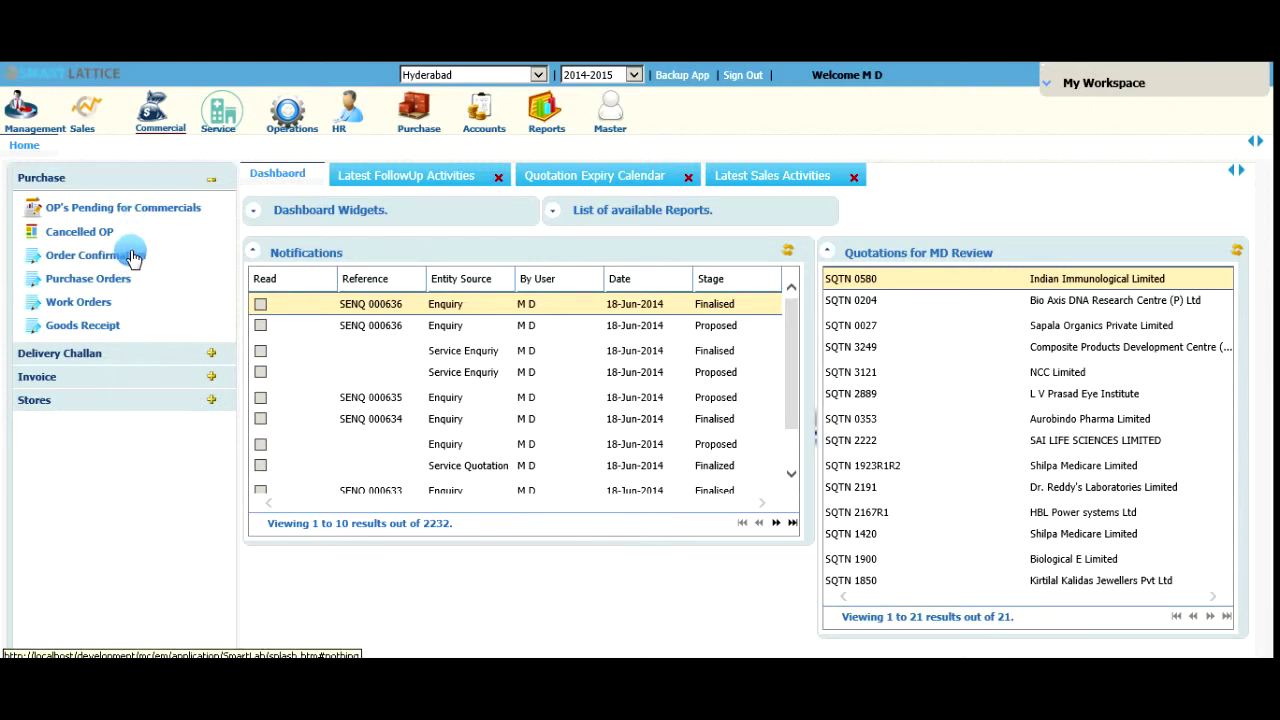
click(102, 353)
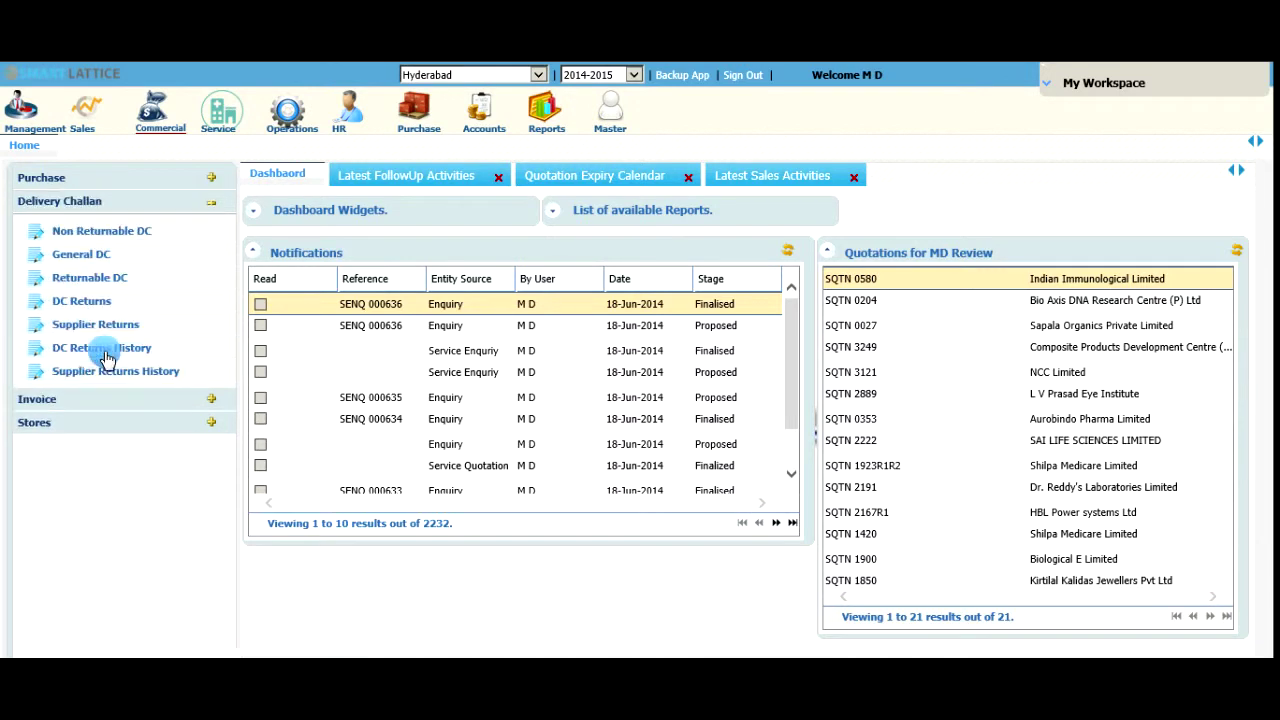
click(57, 403)
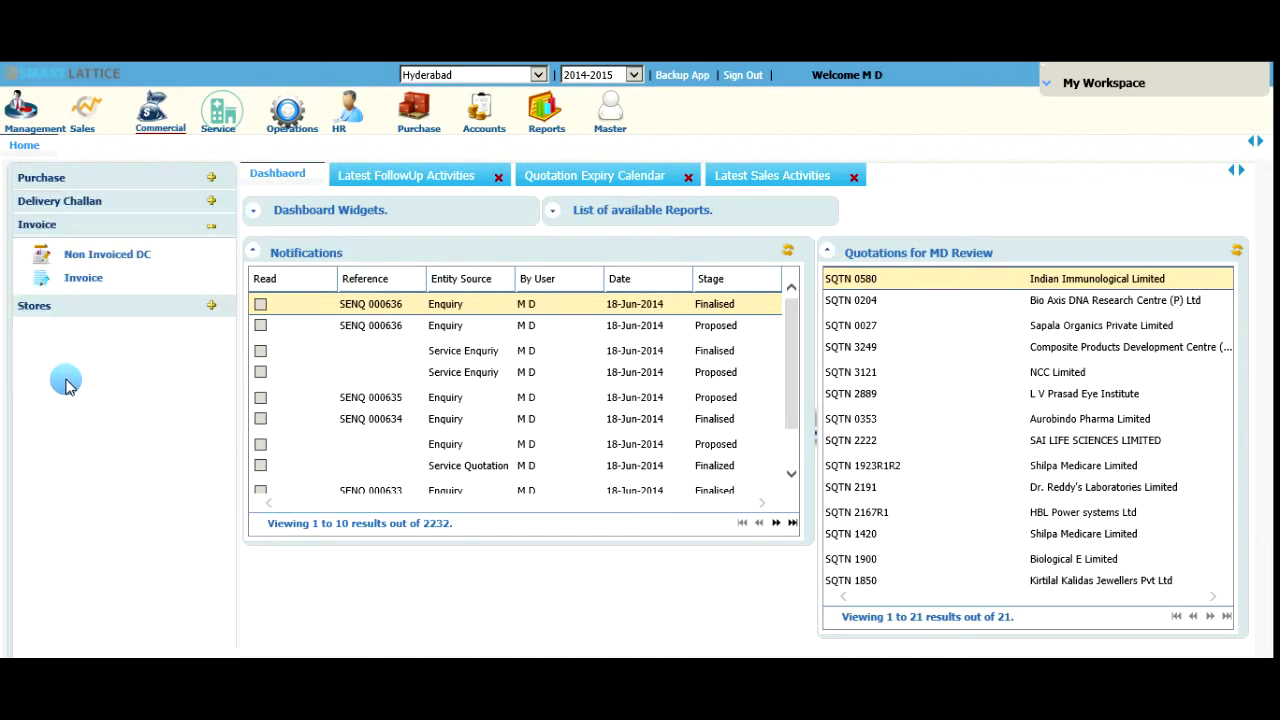
click(85, 303)
click(86, 201)
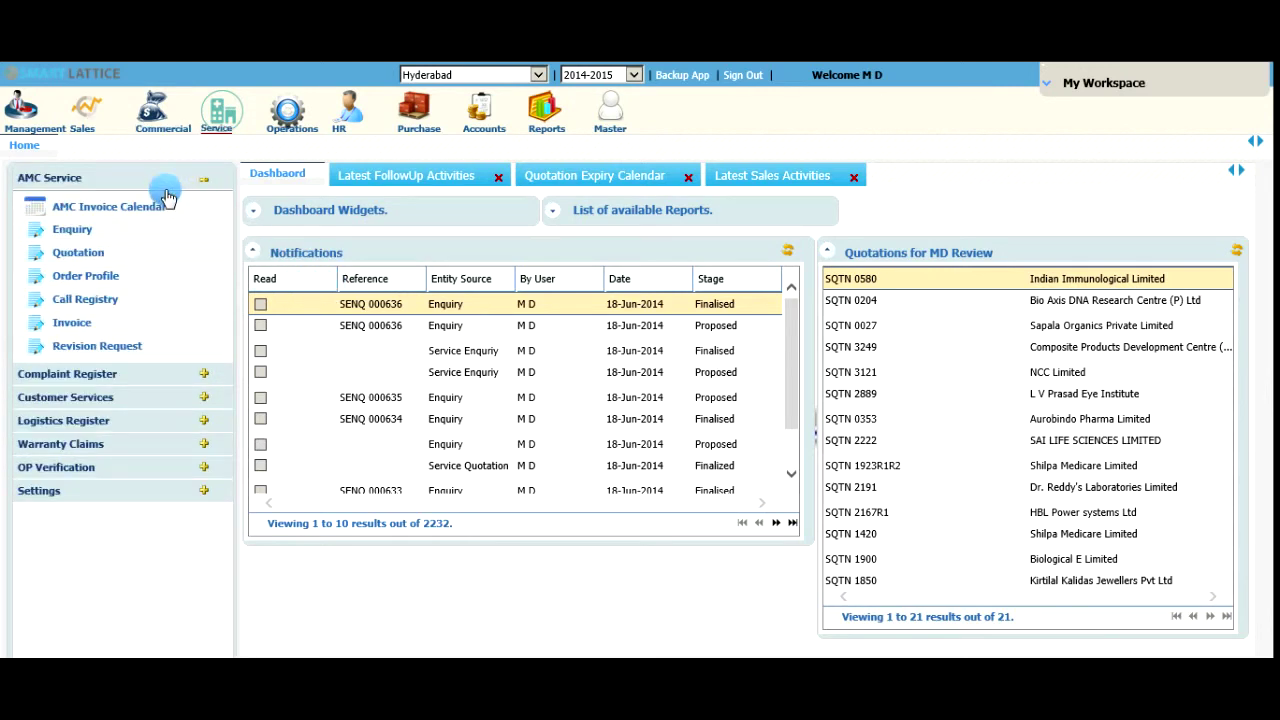
Browse the Service module's Complaint Register, Logistics Register, Warranty Claims, Customer Services and OP Verification sections
click(60, 375)
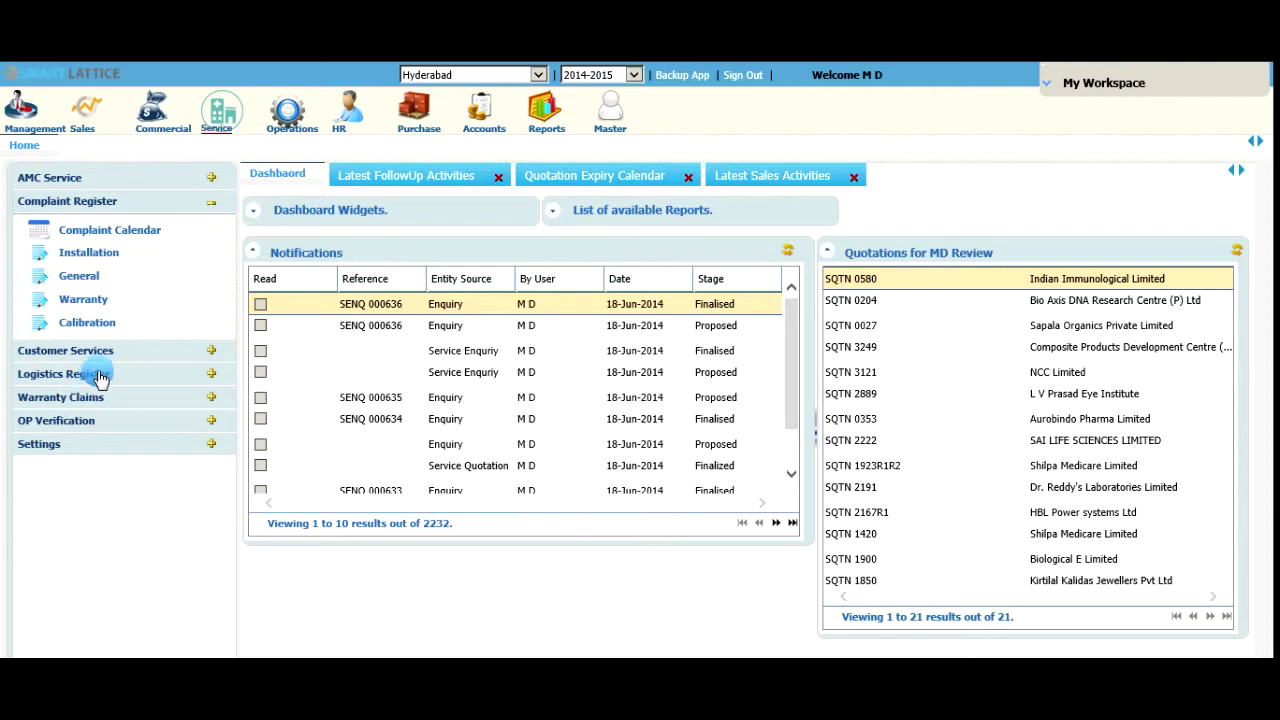
click(107, 373)
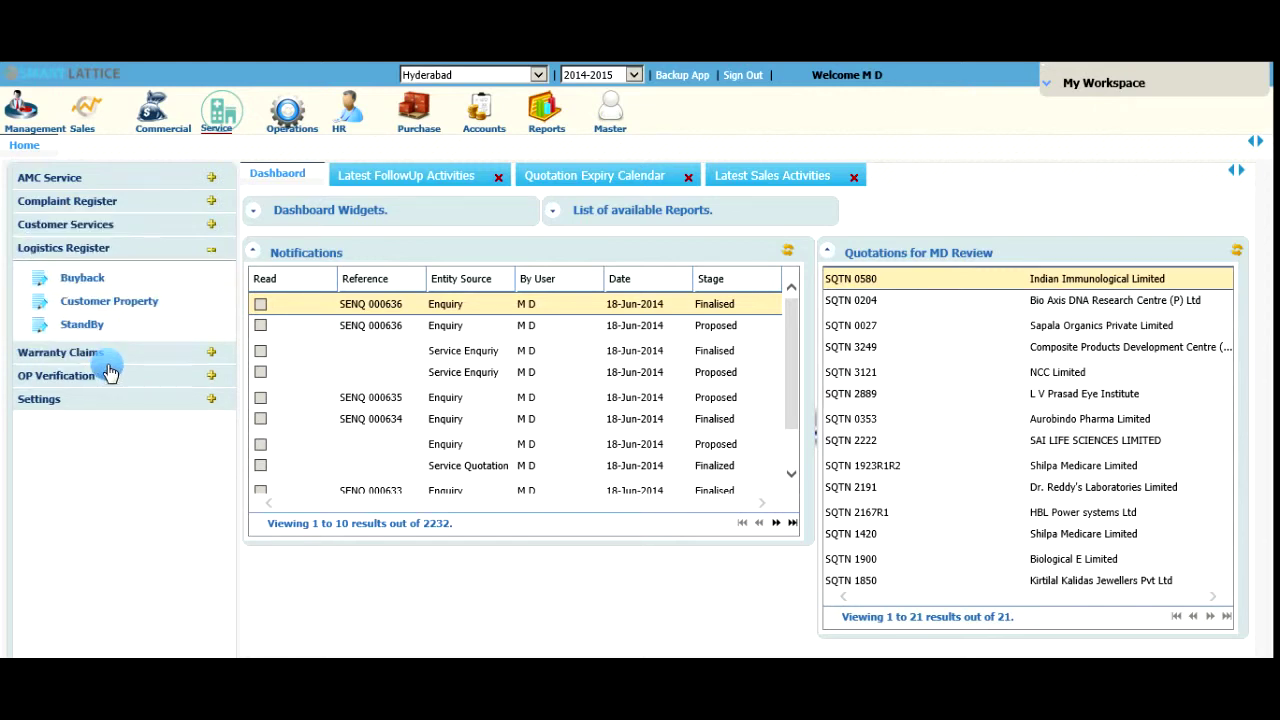
click(108, 360)
click(130, 228)
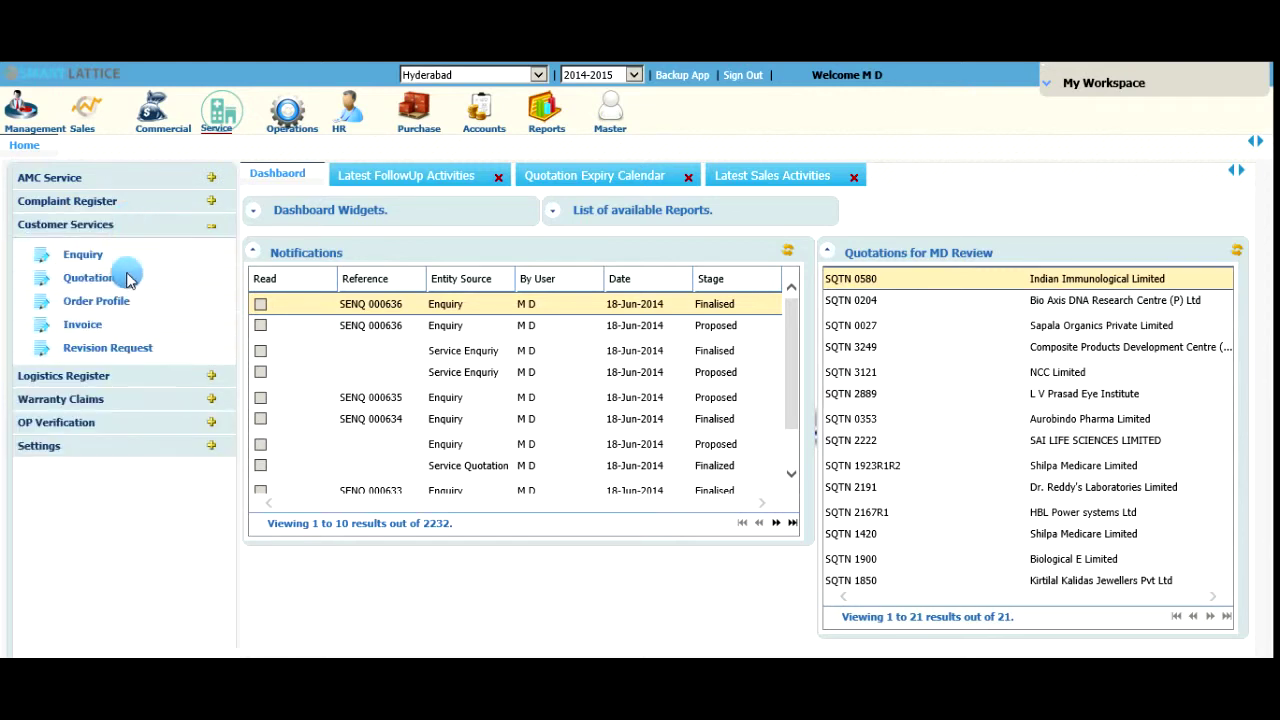
click(104, 400)
click(90, 340)
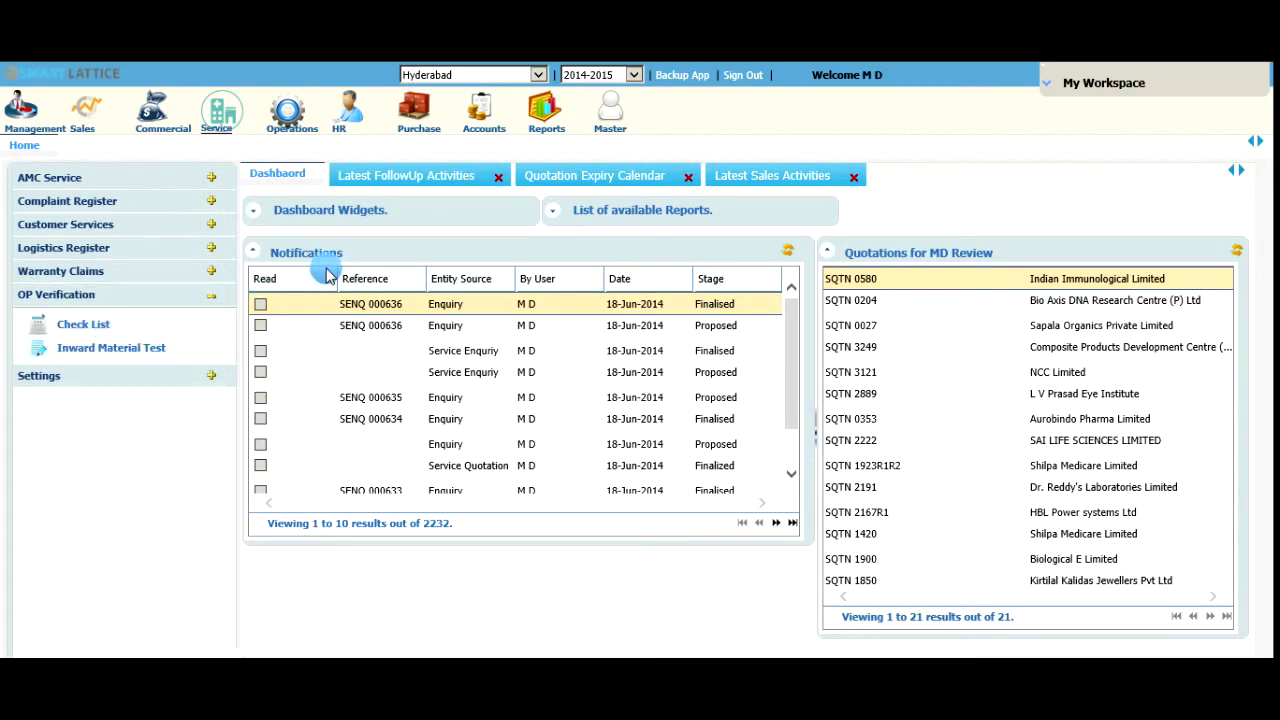
View the AMC Invoice Calendar for June 2014, examine its colour legend and entries, and close it
click(100, 178)
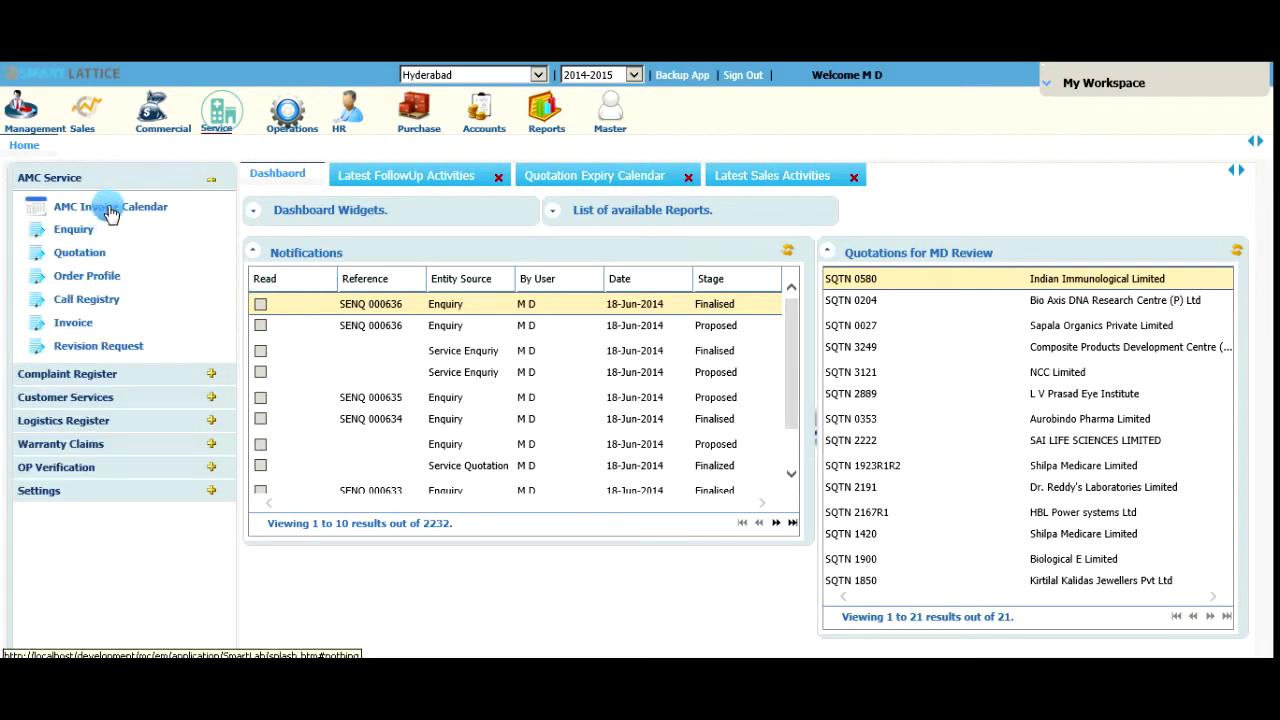
click(110, 210)
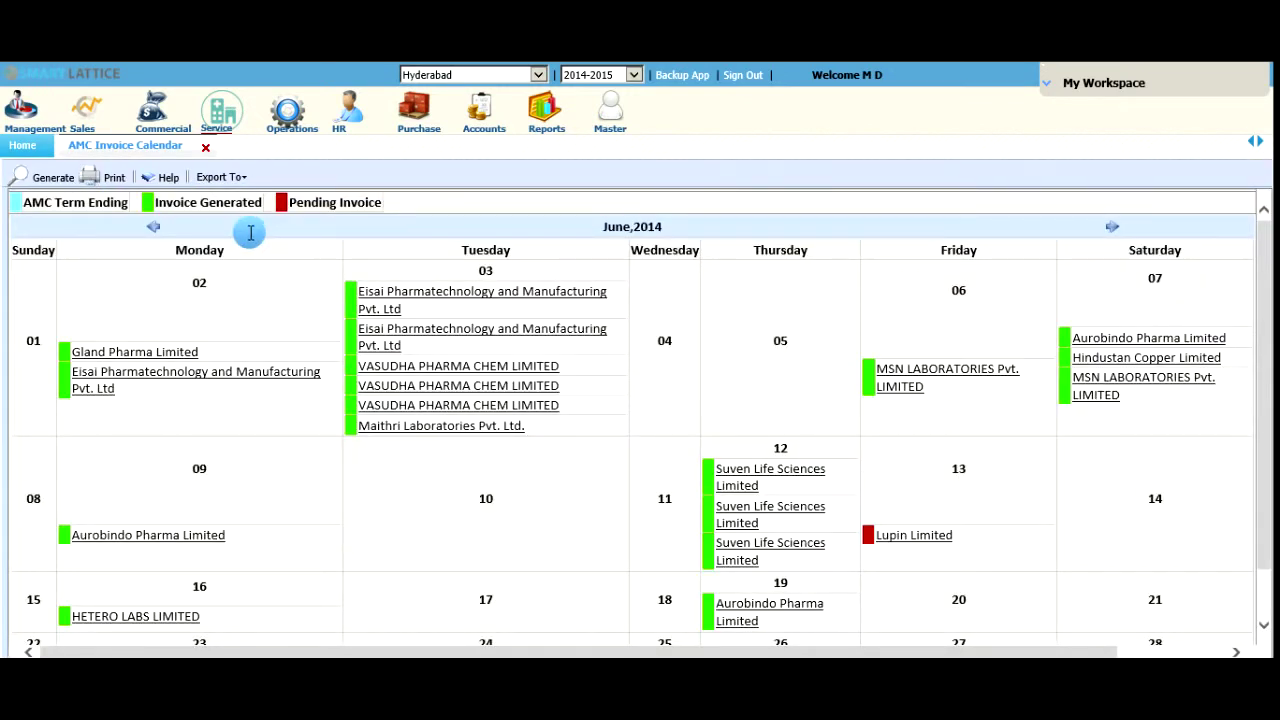
double_click(118, 203)
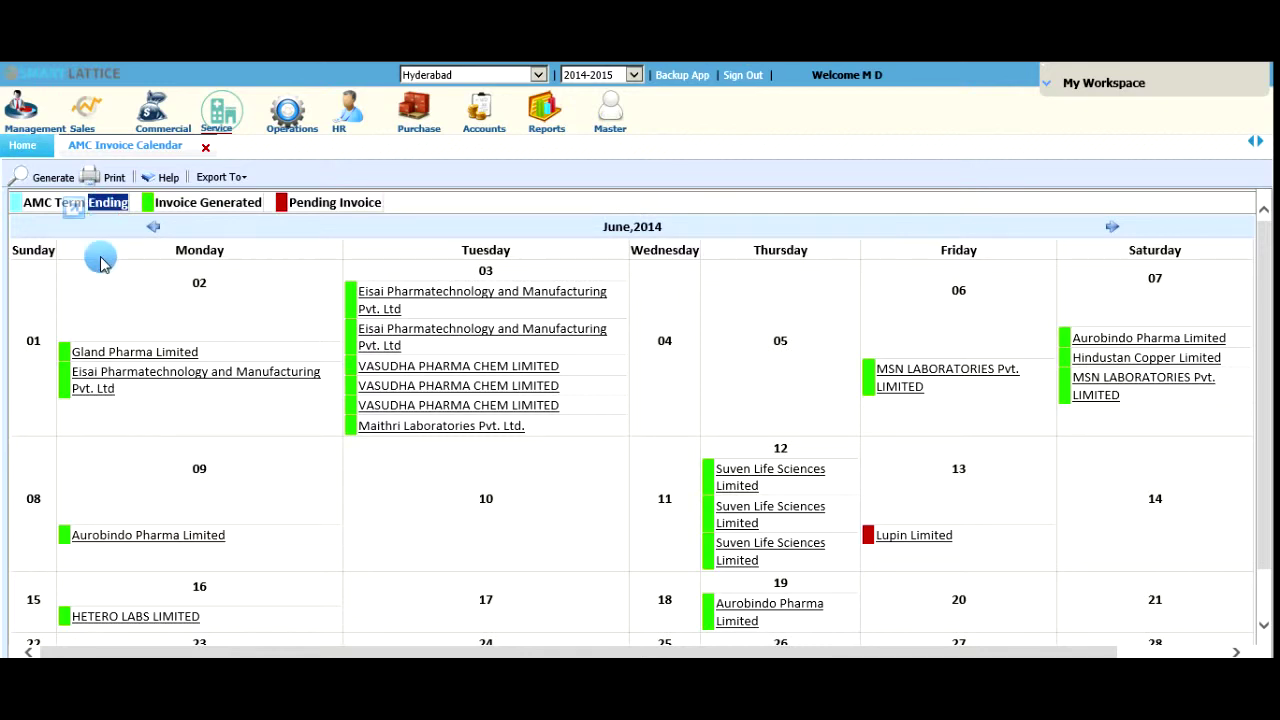
click(99, 258)
scroll(99, 258, down, 1)
scroll(99, 258, up, 1)
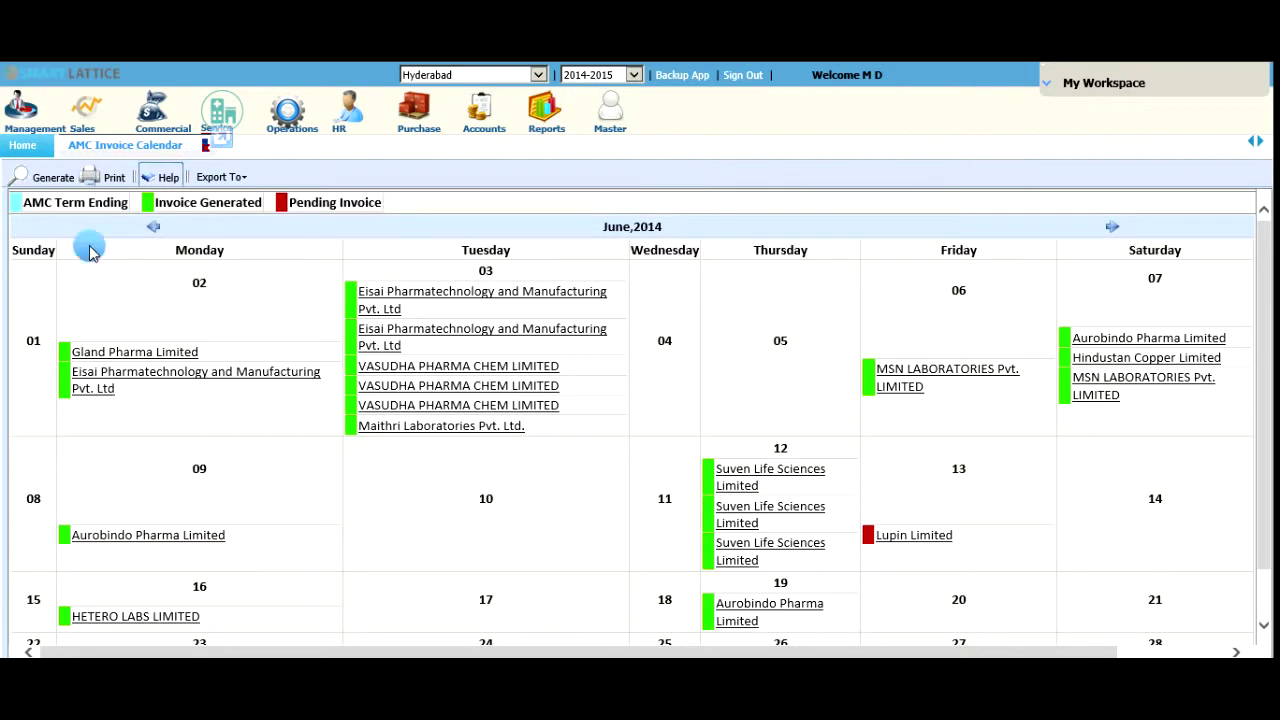
click(204, 147)
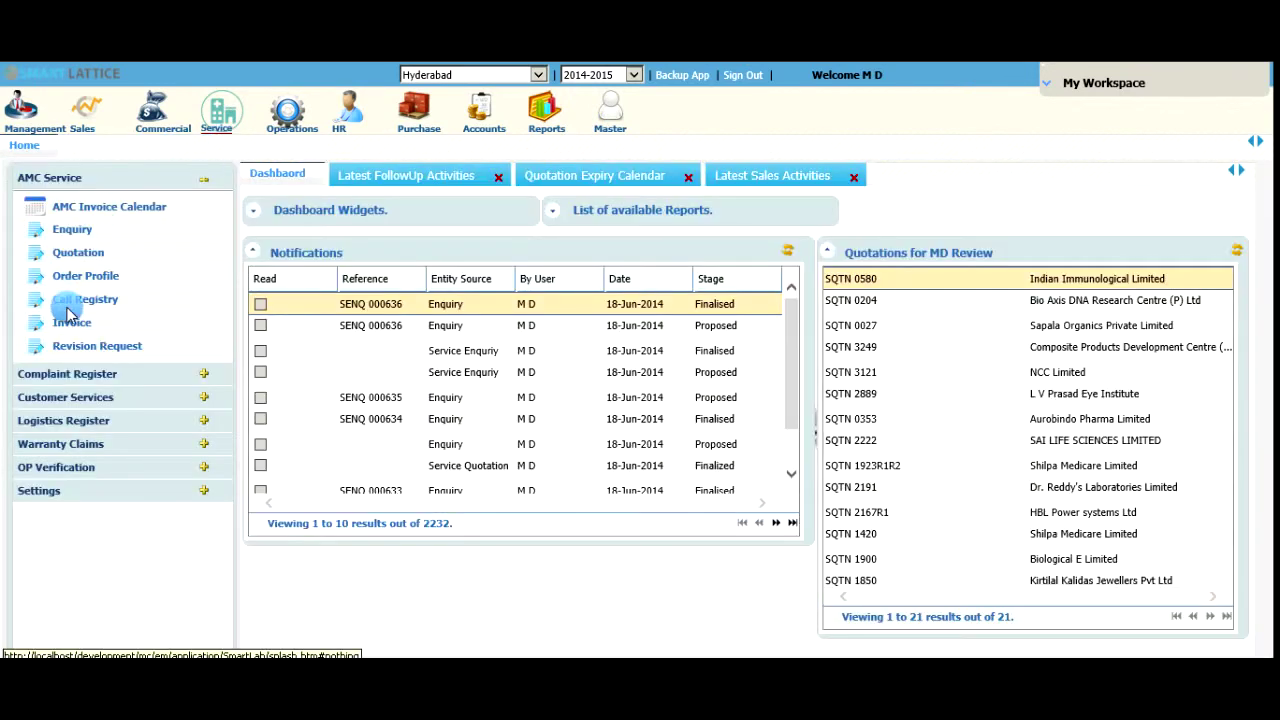
Open the Complaint Calendar from the Complaint Register and examine the call types in its colour legend
click(63, 400)
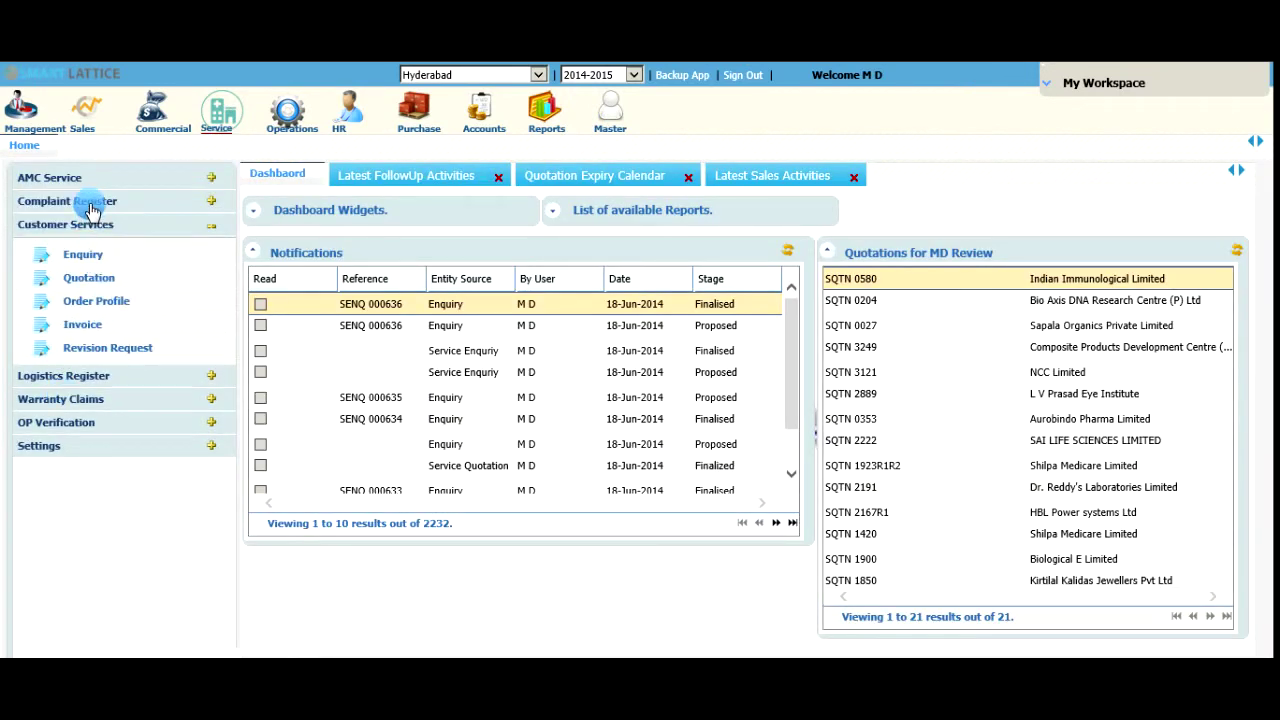
click(88, 200)
click(88, 234)
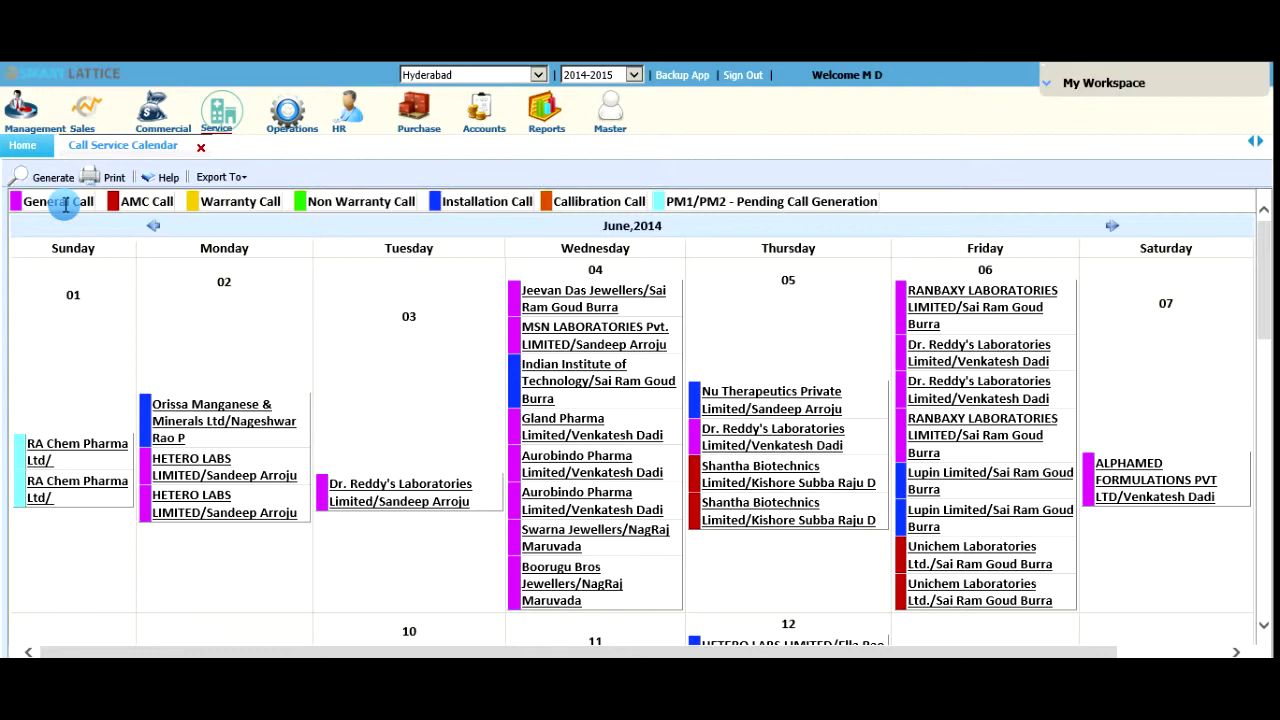
double_click(134, 201)
drag(134, 201, 281, 201)
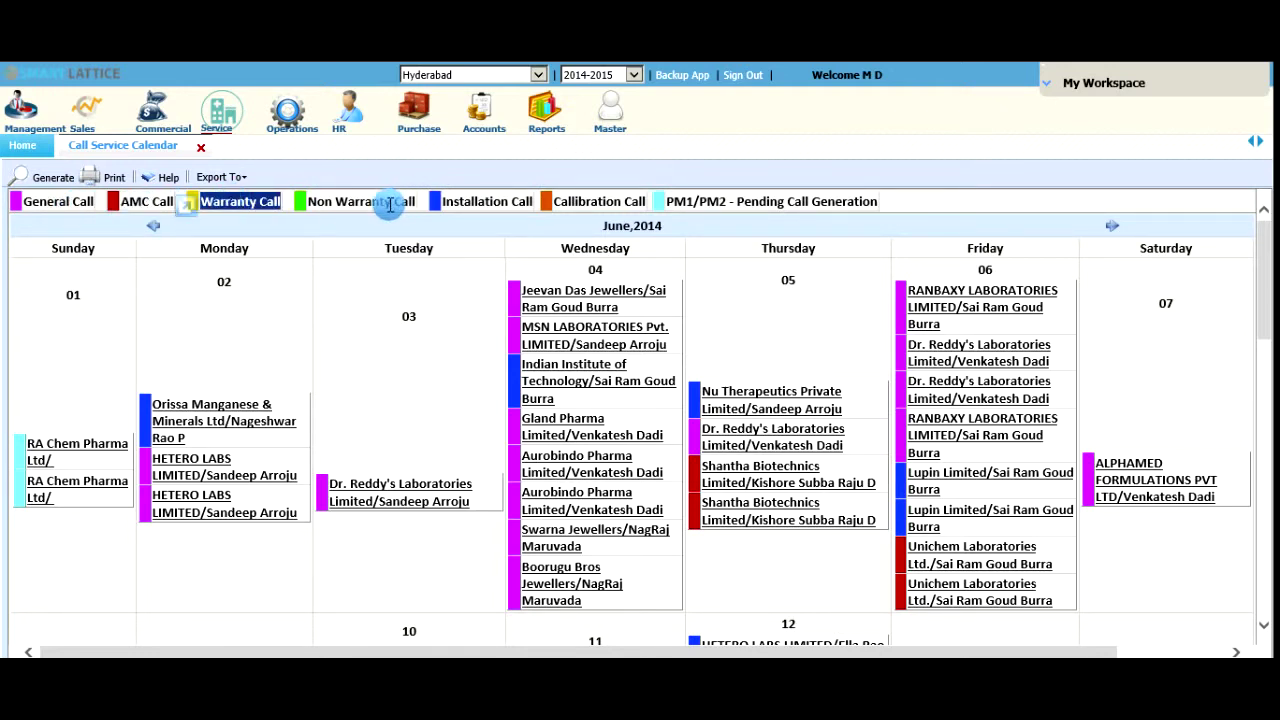
drag(440, 201, 508, 201)
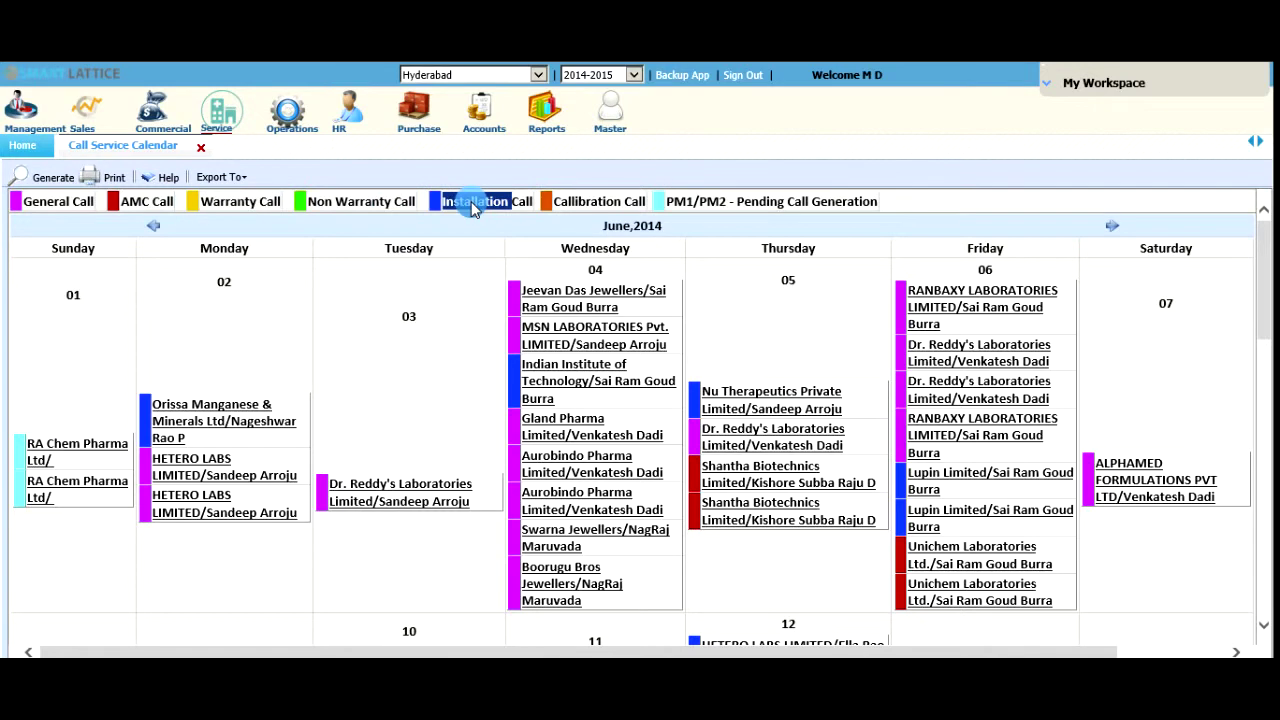
triple_click(603, 201)
click(693, 205)
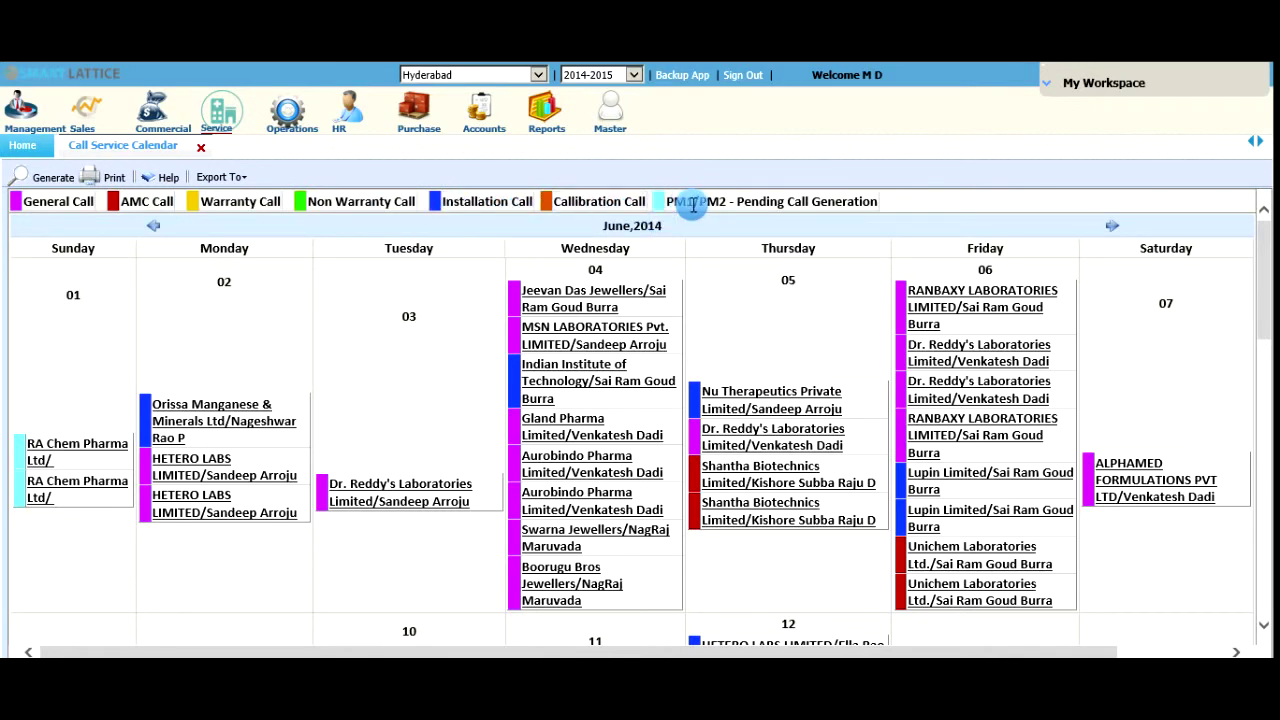
triple_click(693, 205)
drag(693, 205, 697, 212)
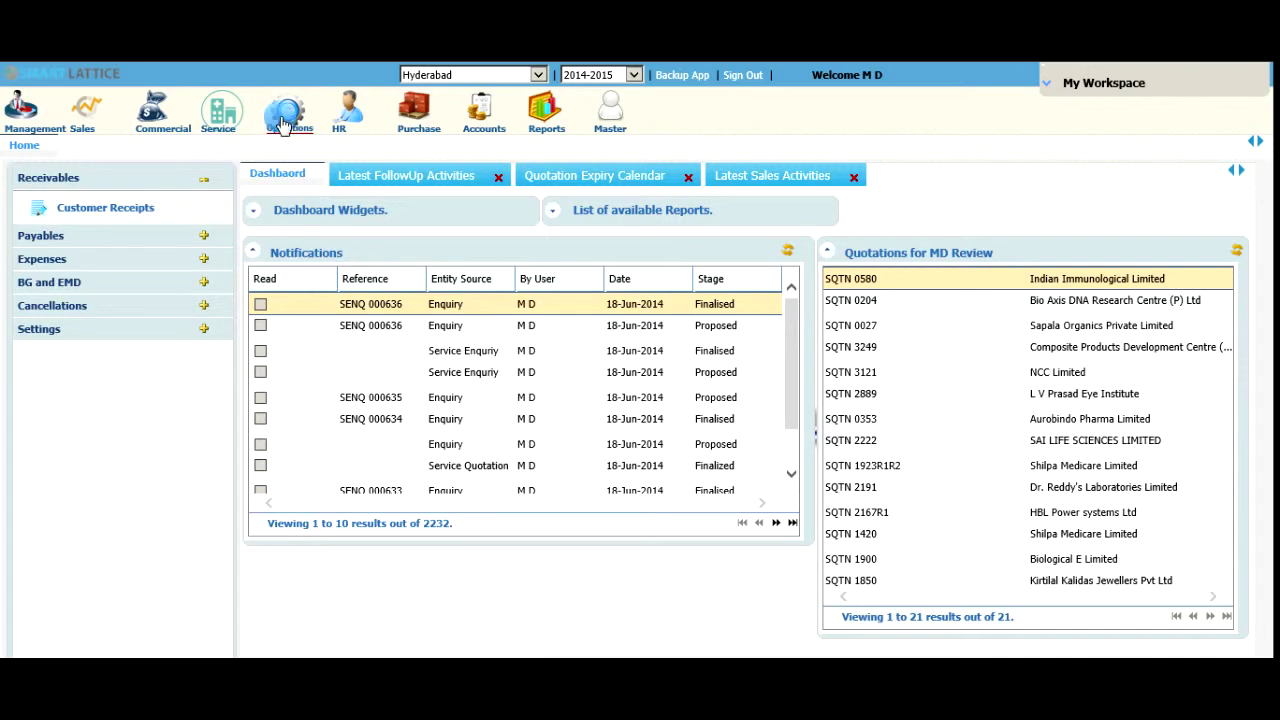
Browse the HR, Purchase, Accounts and Reports modules
click(347, 110)
click(426, 118)
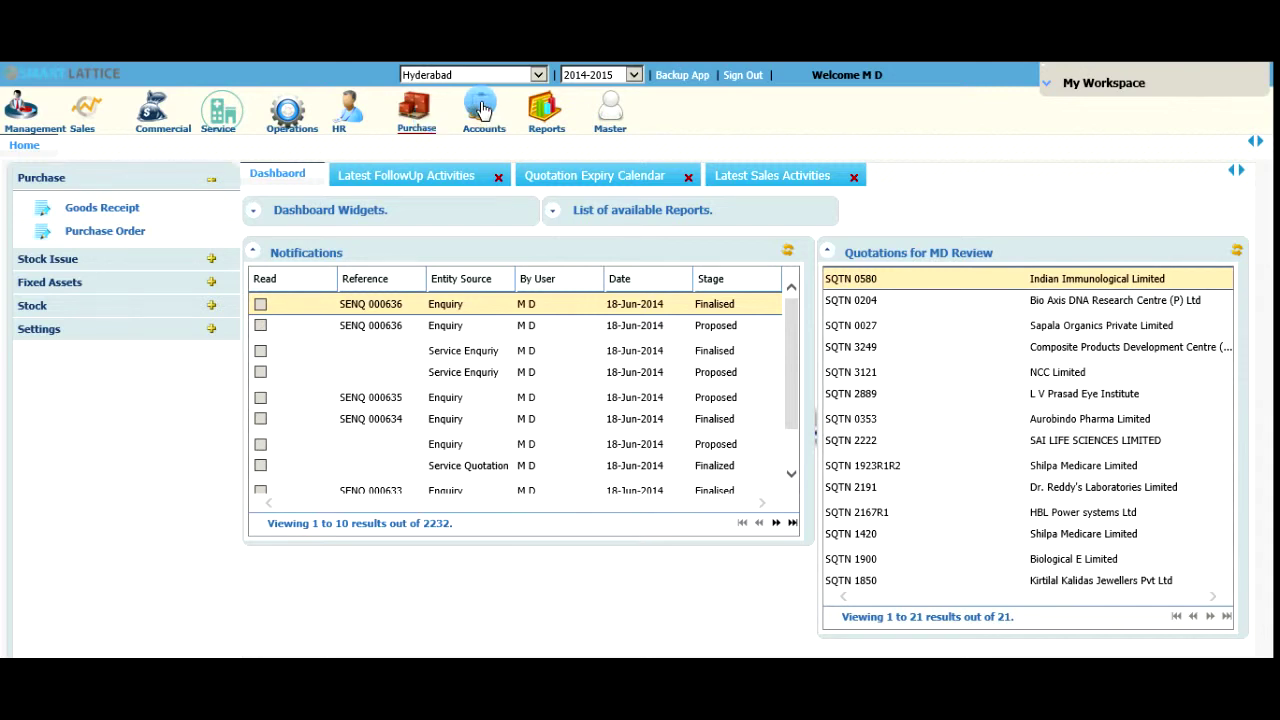
click(481, 108)
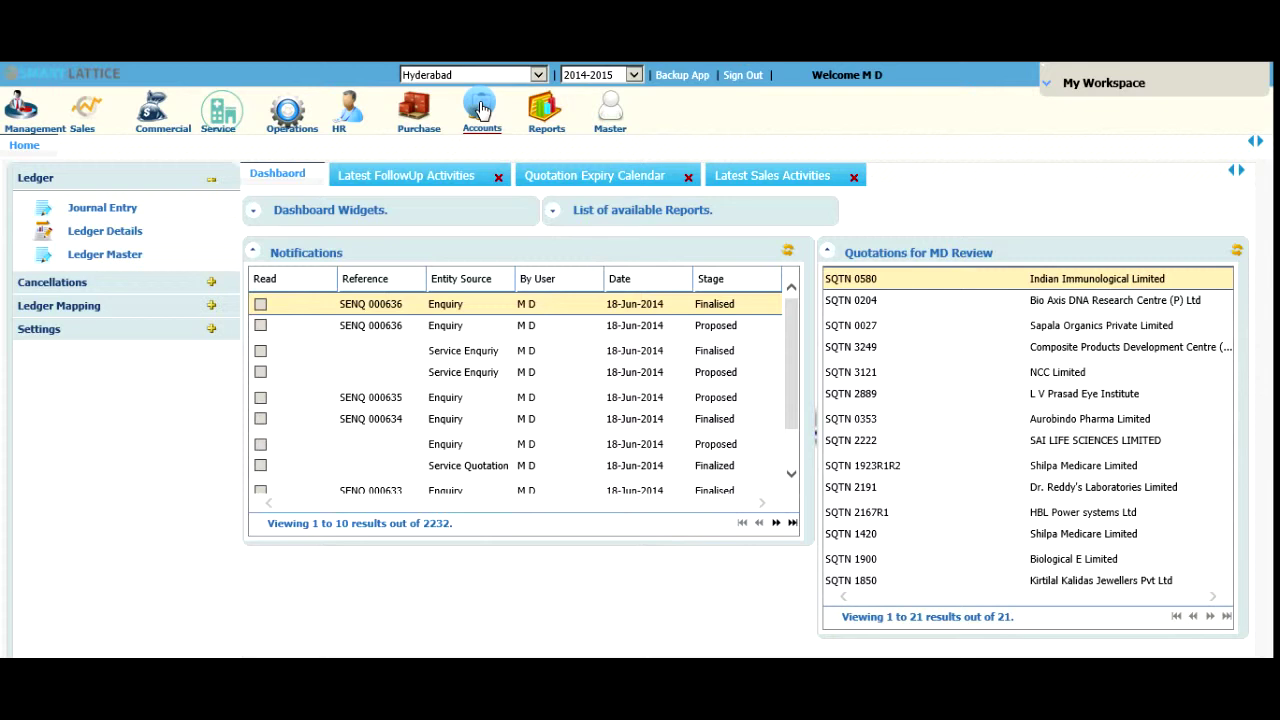
click(543, 128)
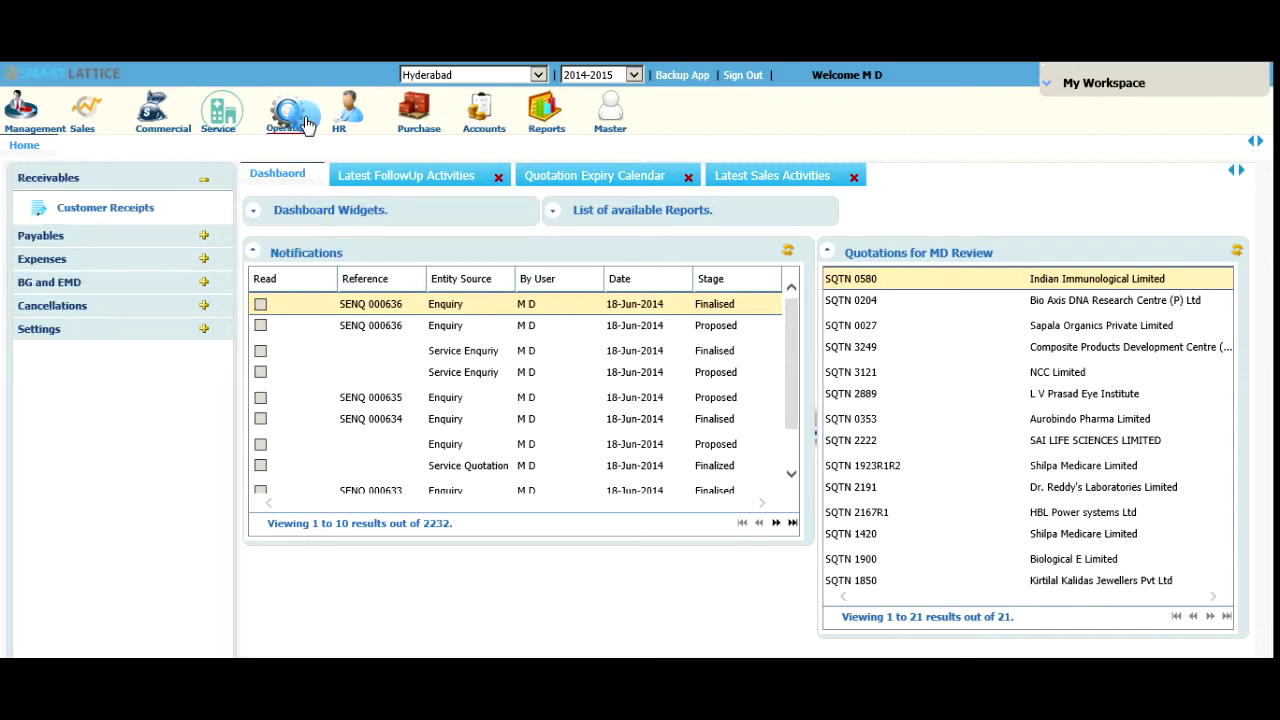
Browse the Operations module's Payables, Expenses, and BG and EMD sections
click(62, 237)
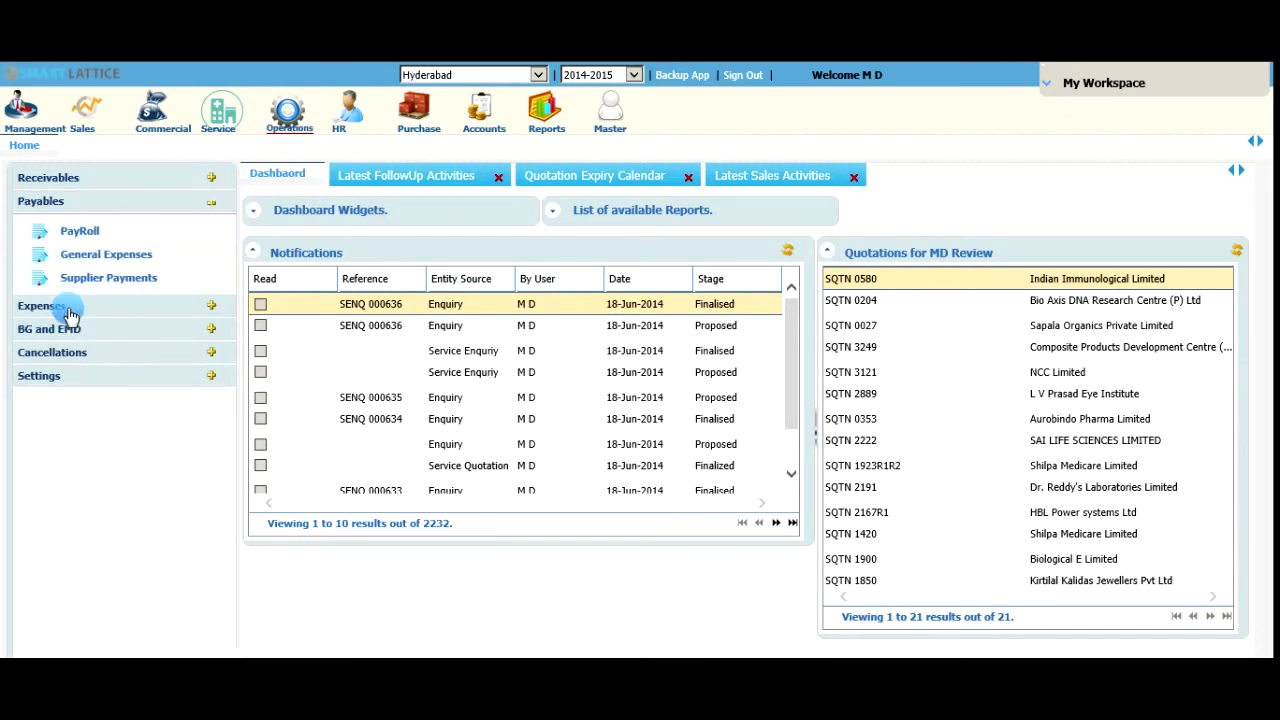
click(68, 308)
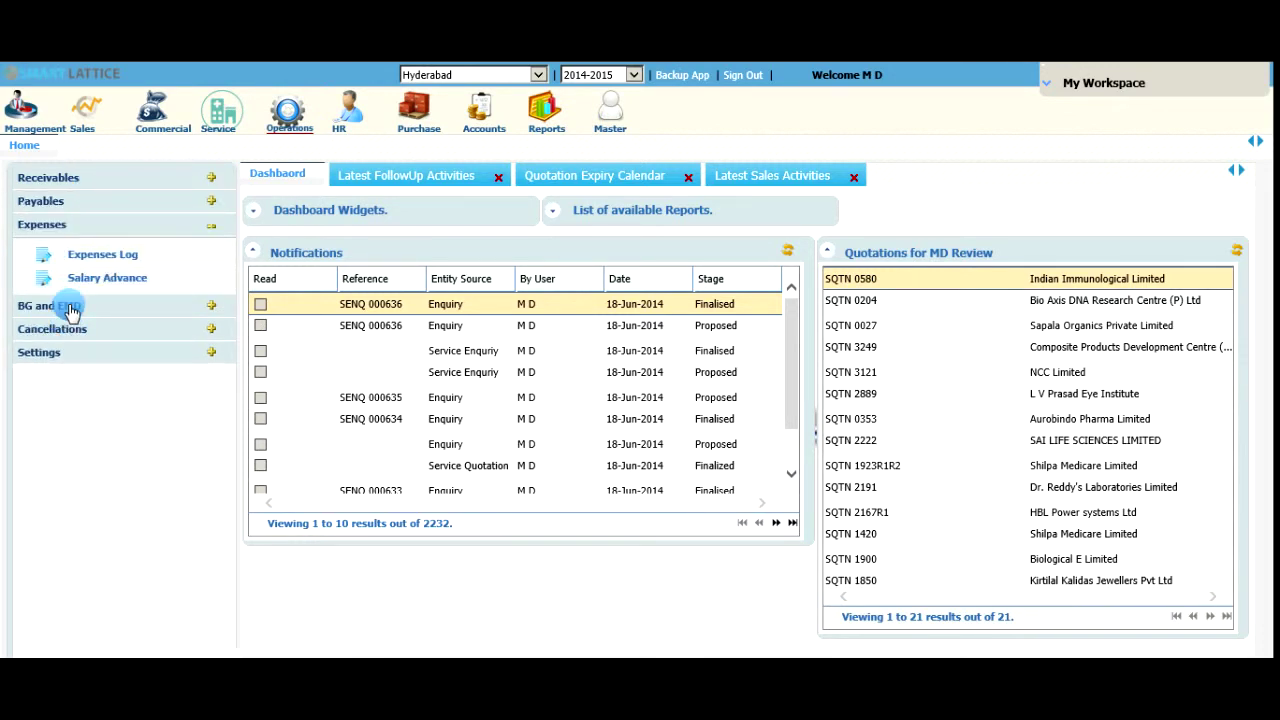
click(65, 306)
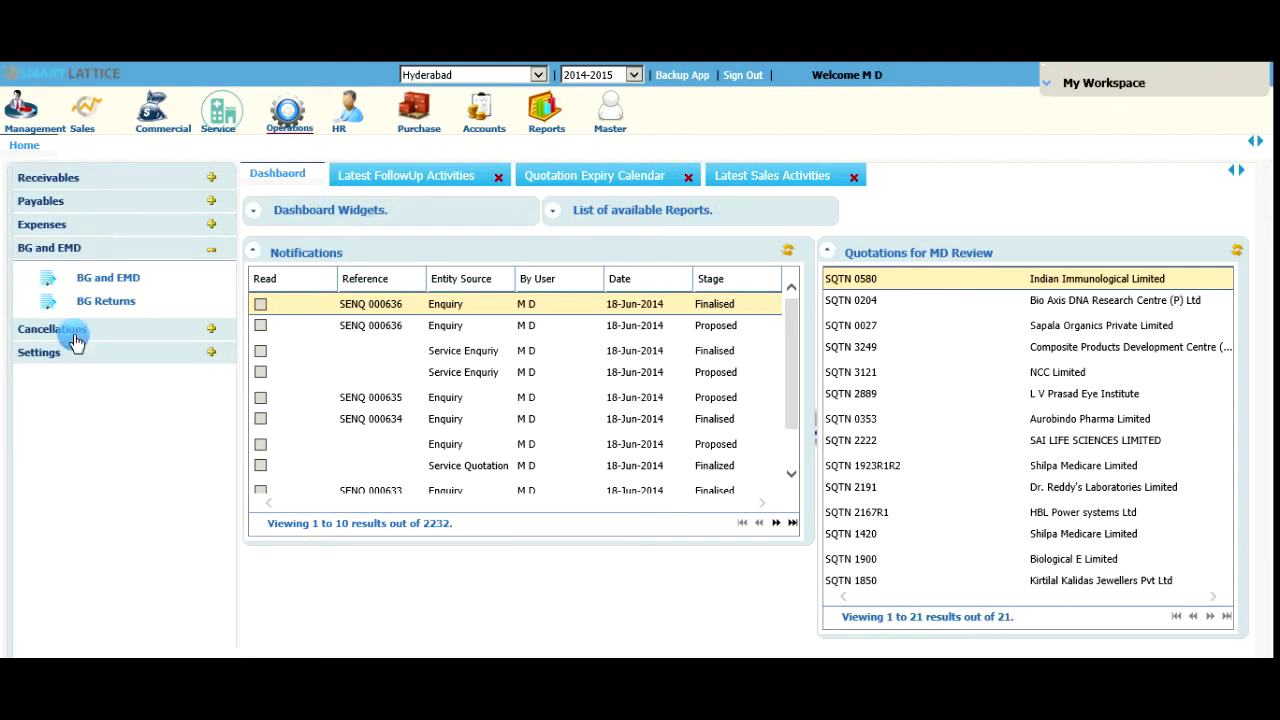
Browse the HR module's Attendance, Leaves, Payroll and Employees sections
click(345, 108)
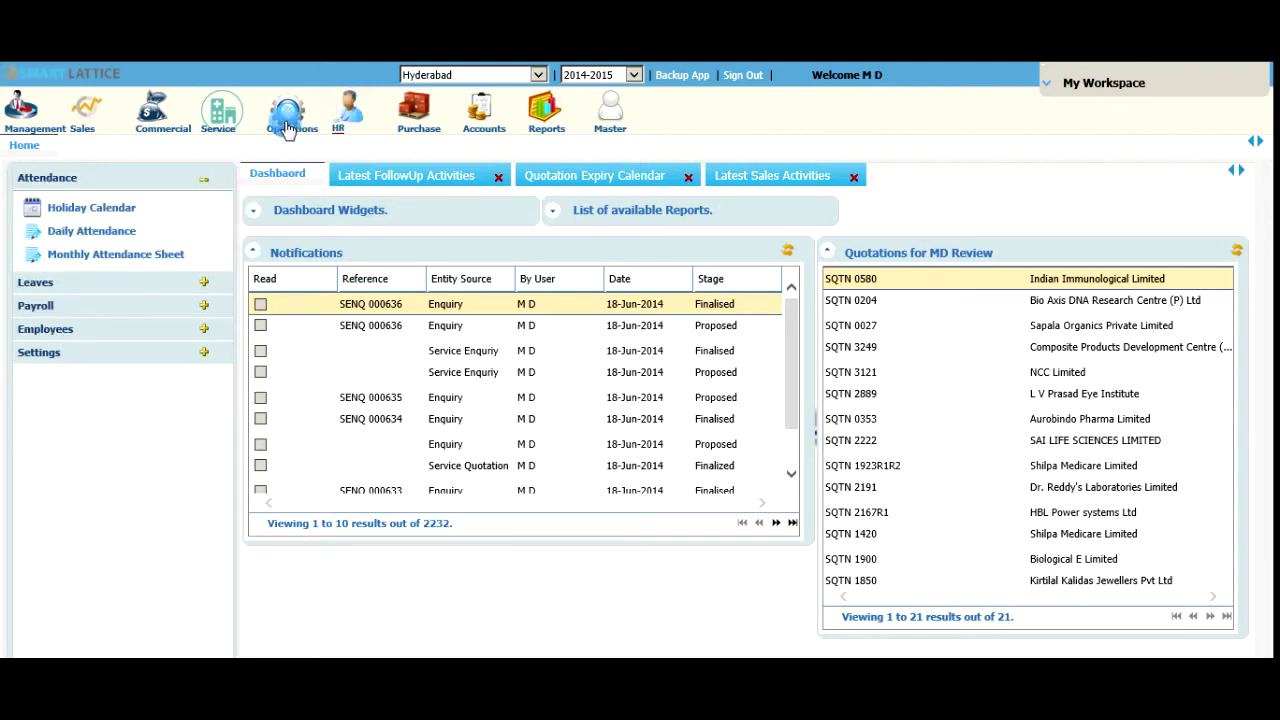
click(79, 284)
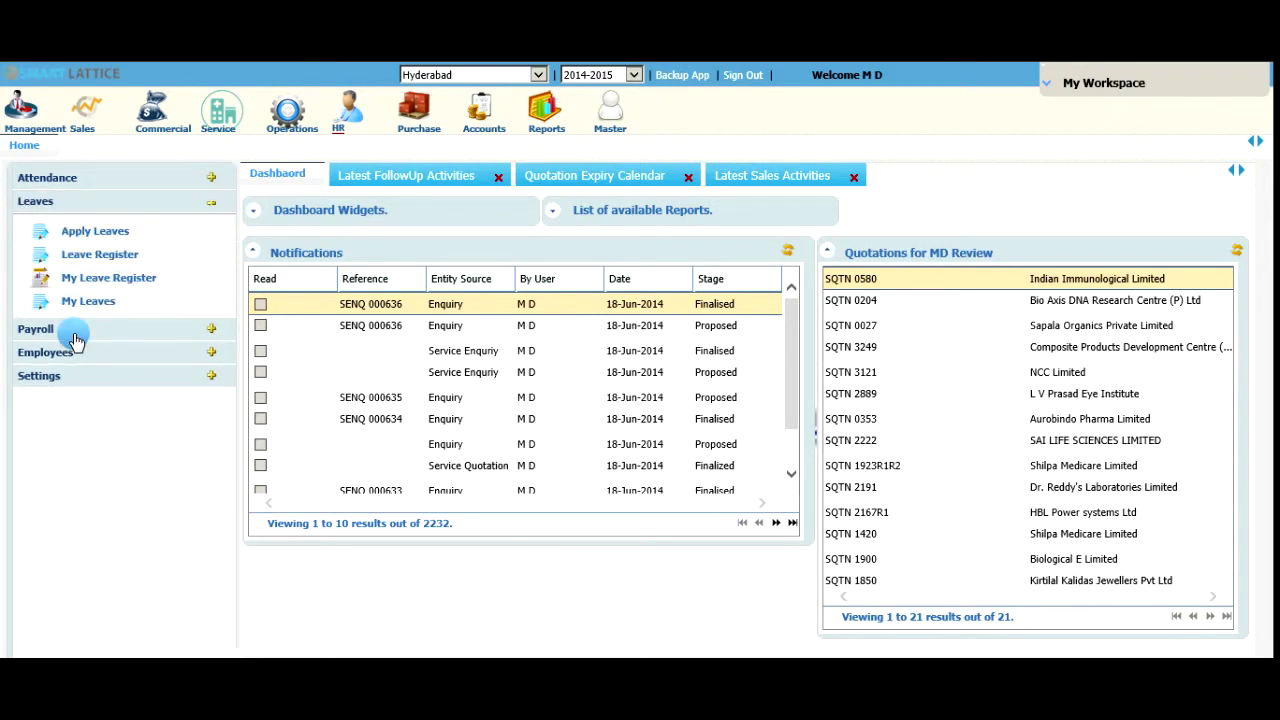
click(78, 330)
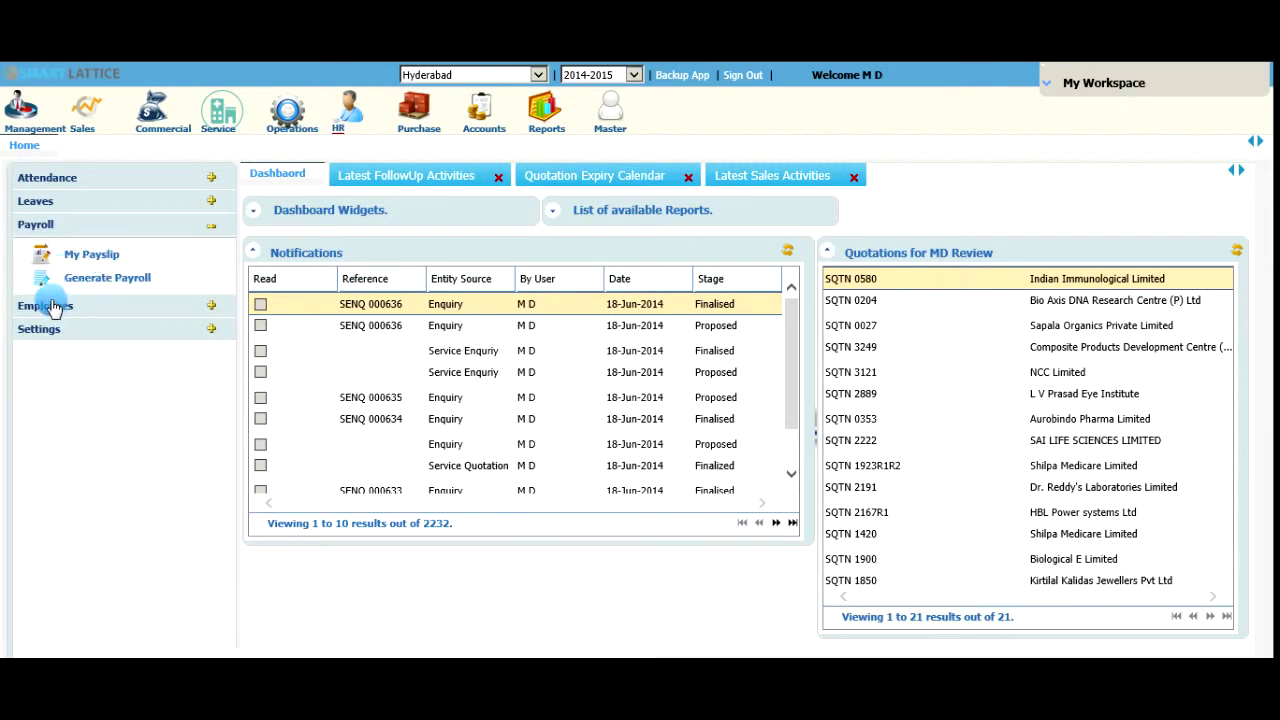
click(66, 204)
click(78, 354)
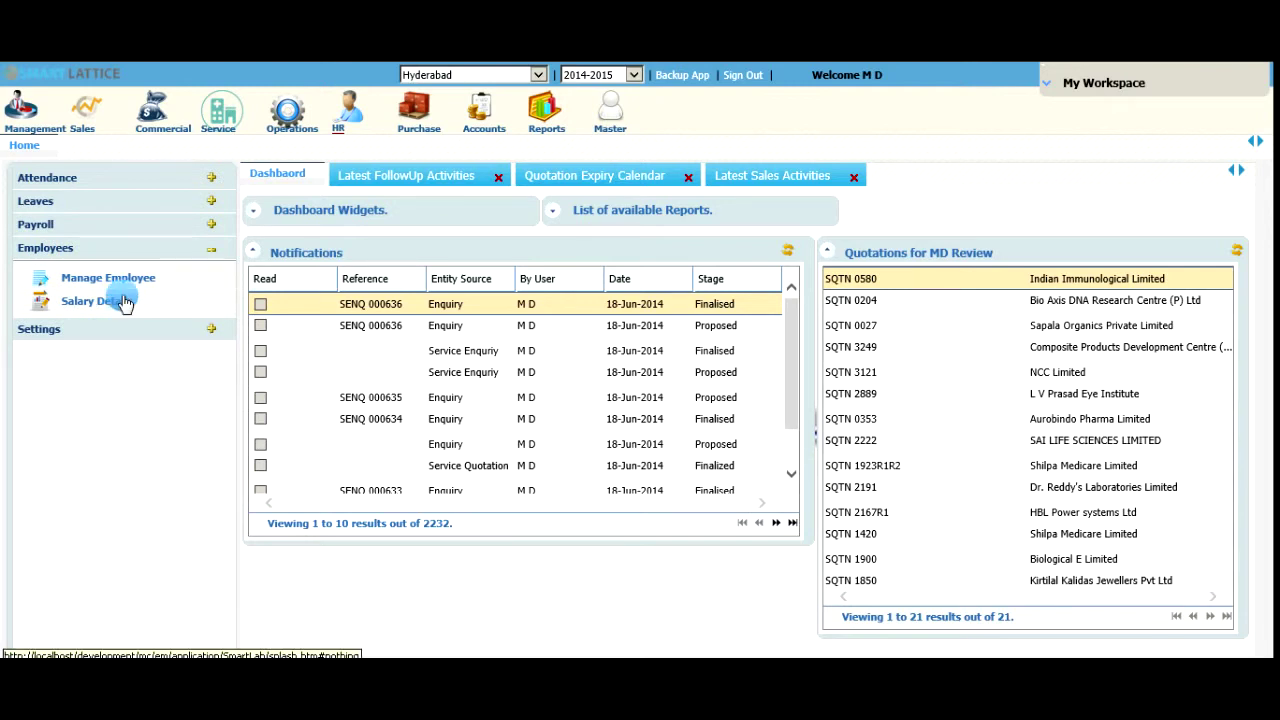
Browse the Purchase module's Purchase, Stock Issue and Fixed Assets sections
click(416, 118)
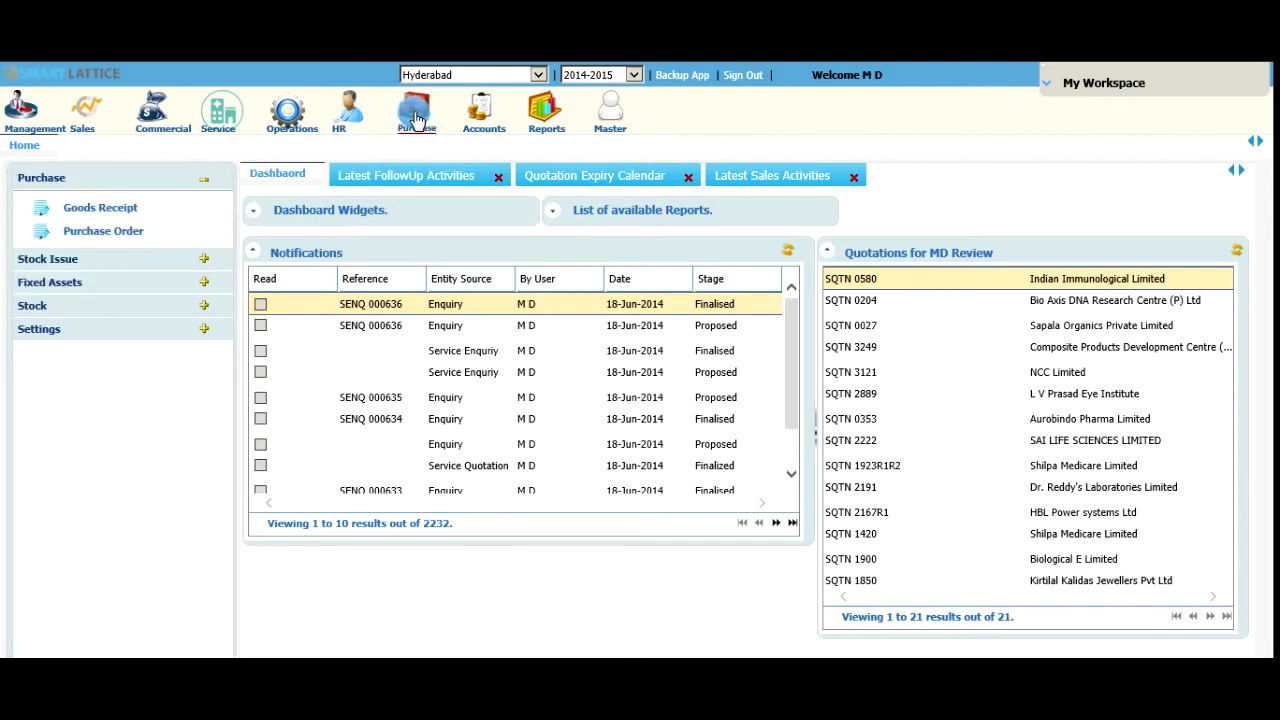
click(84, 182)
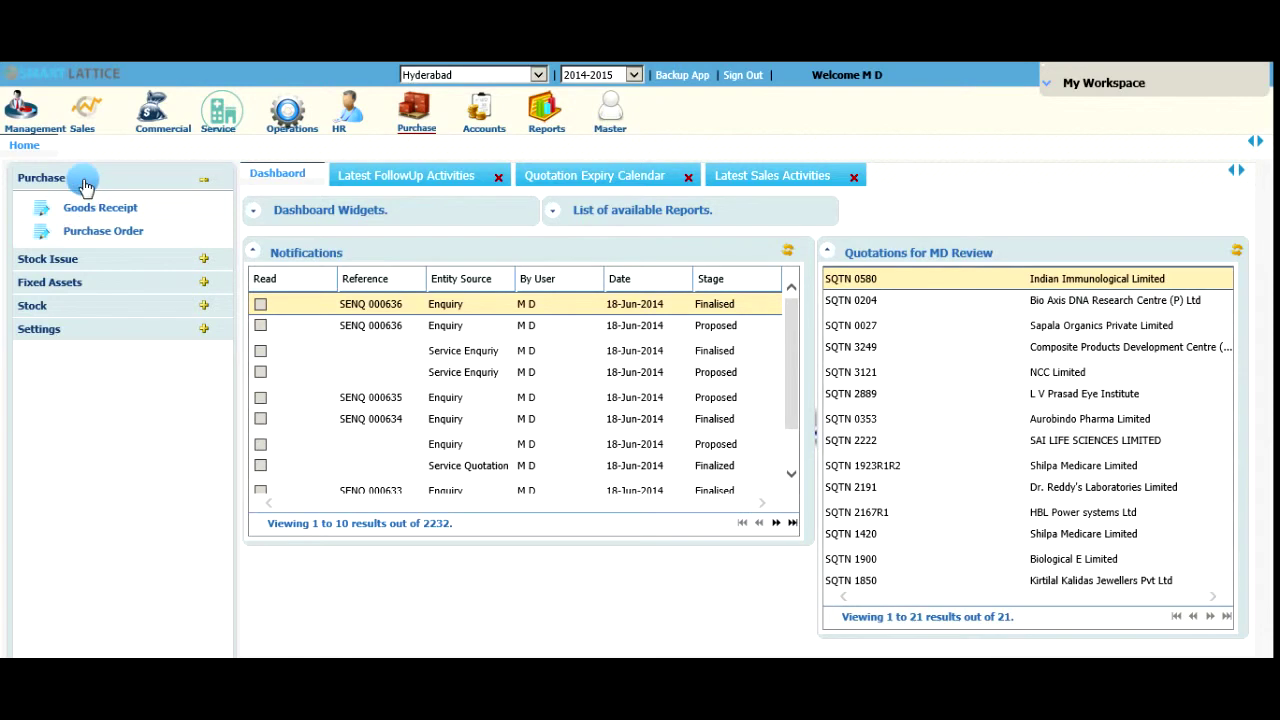
click(96, 260)
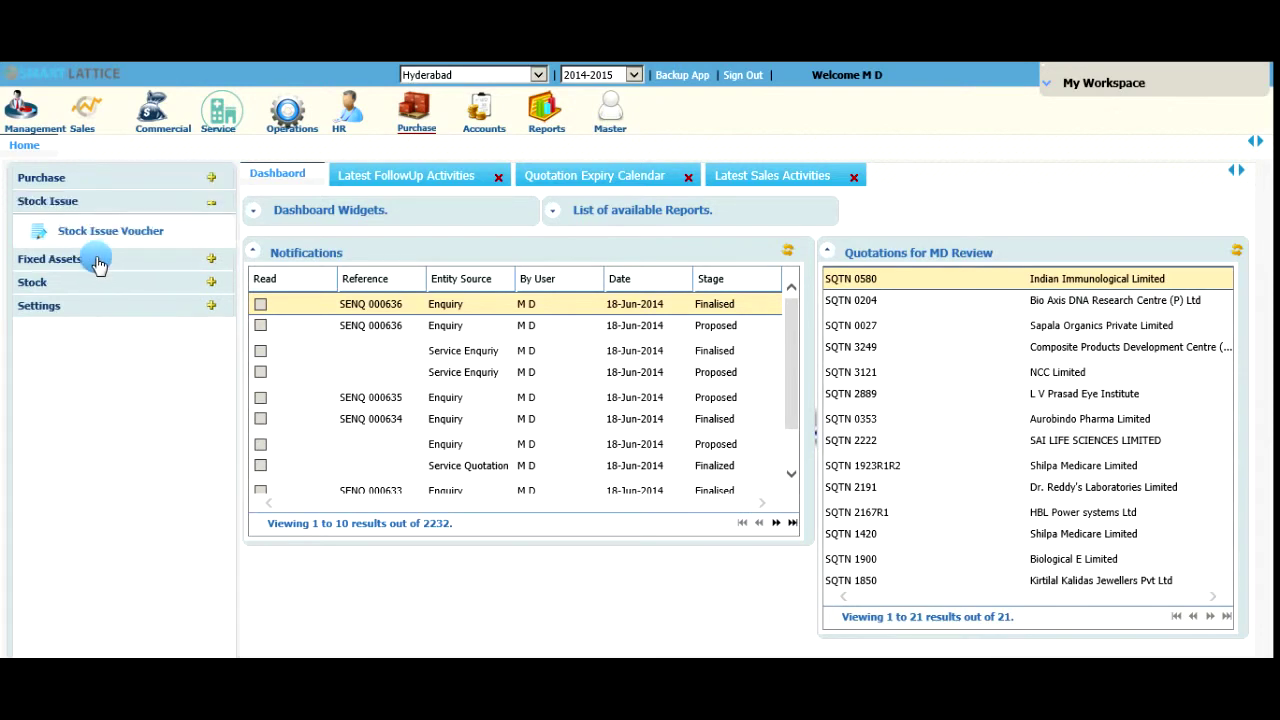
click(98, 260)
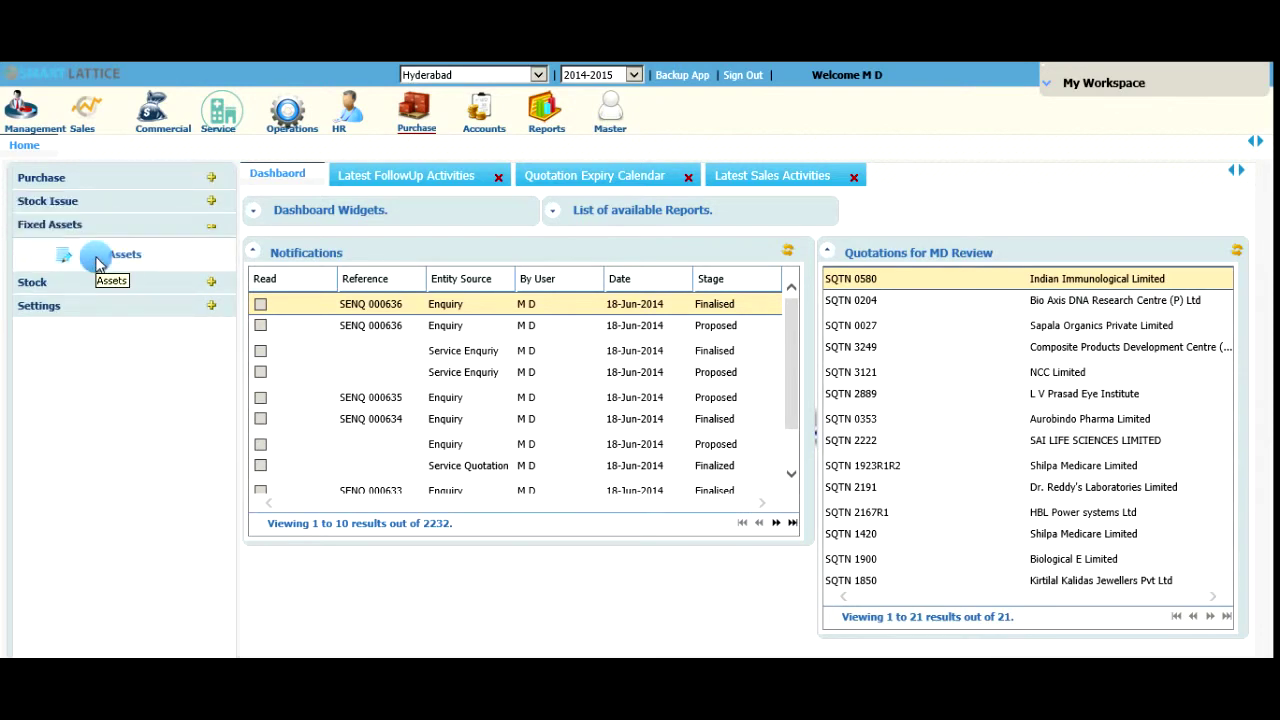
Open the Assets register, view the blank new asset form, and close both without saving
click(115, 256)
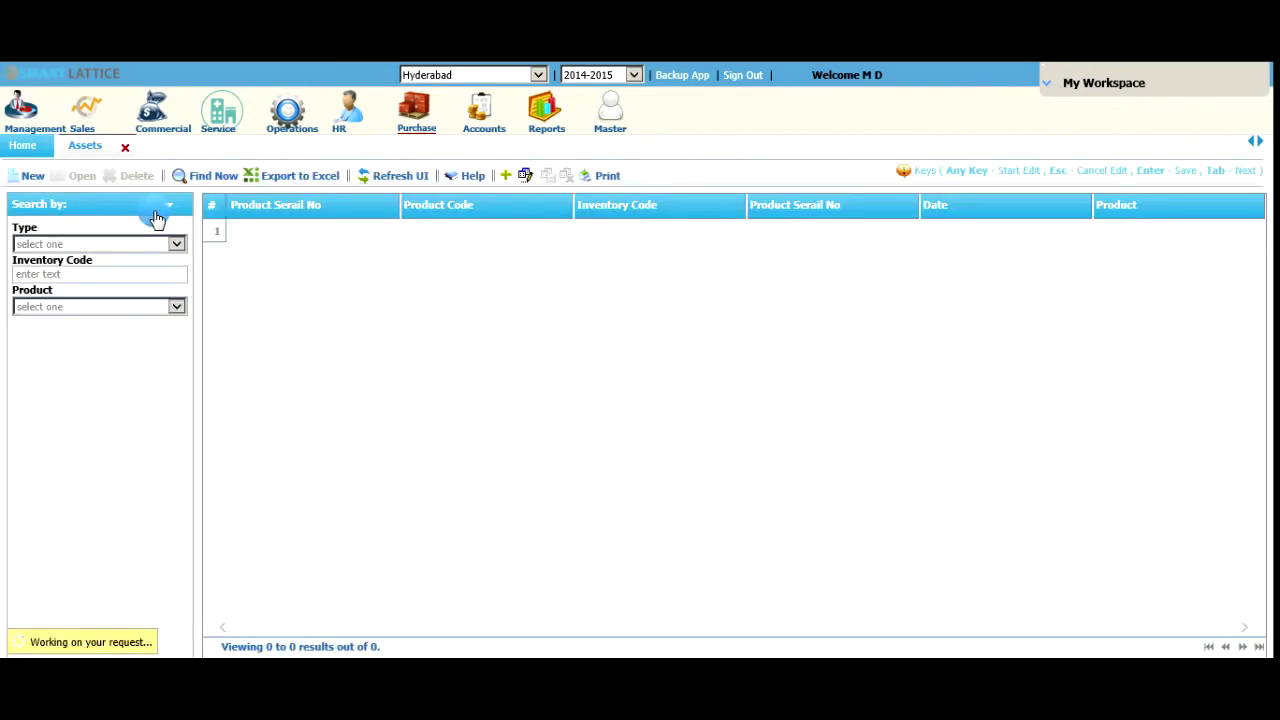
click(30, 175)
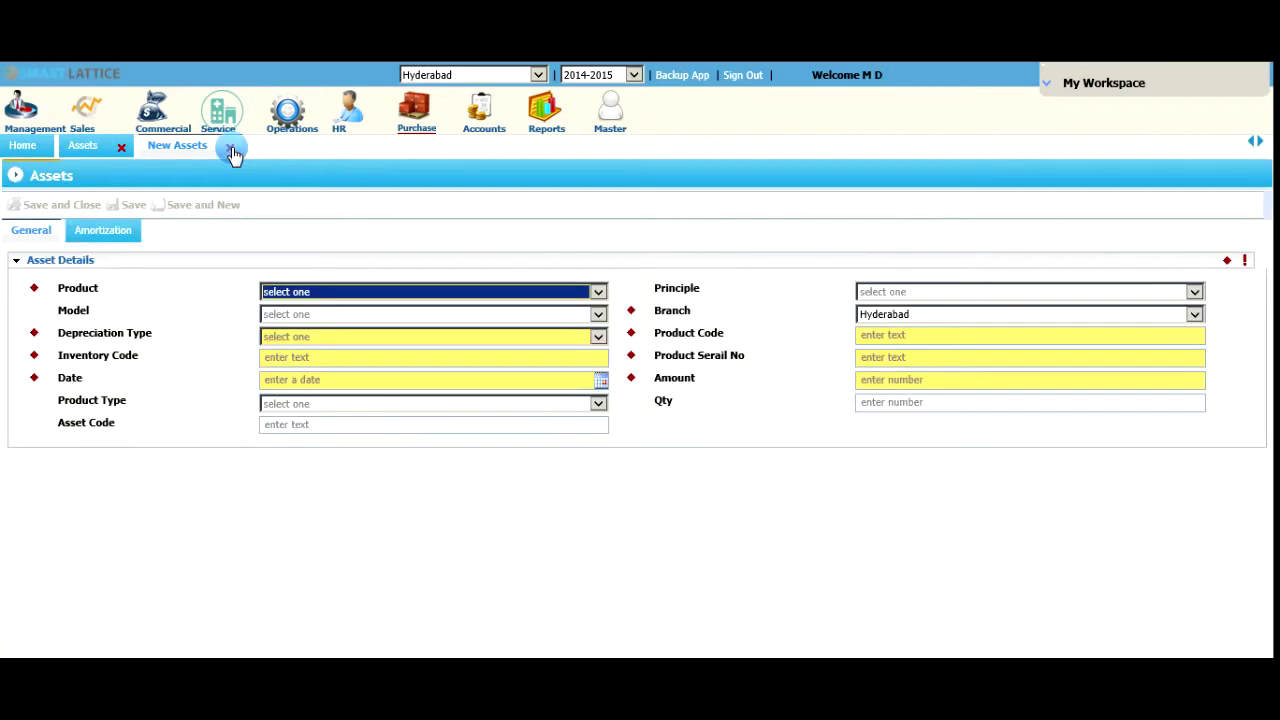
click(233, 153)
click(122, 148)
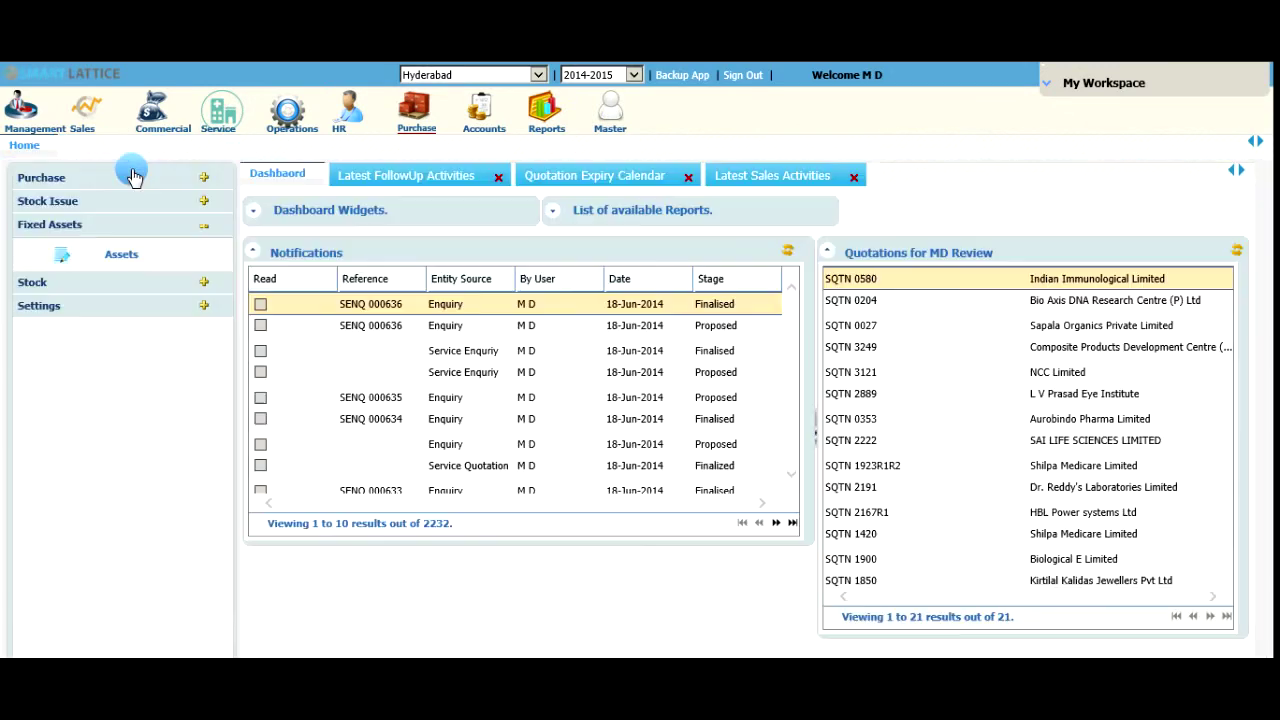
Browse the Purchase module's Stock section and the Accounts module's Ledger and Settings sections
click(110, 282)
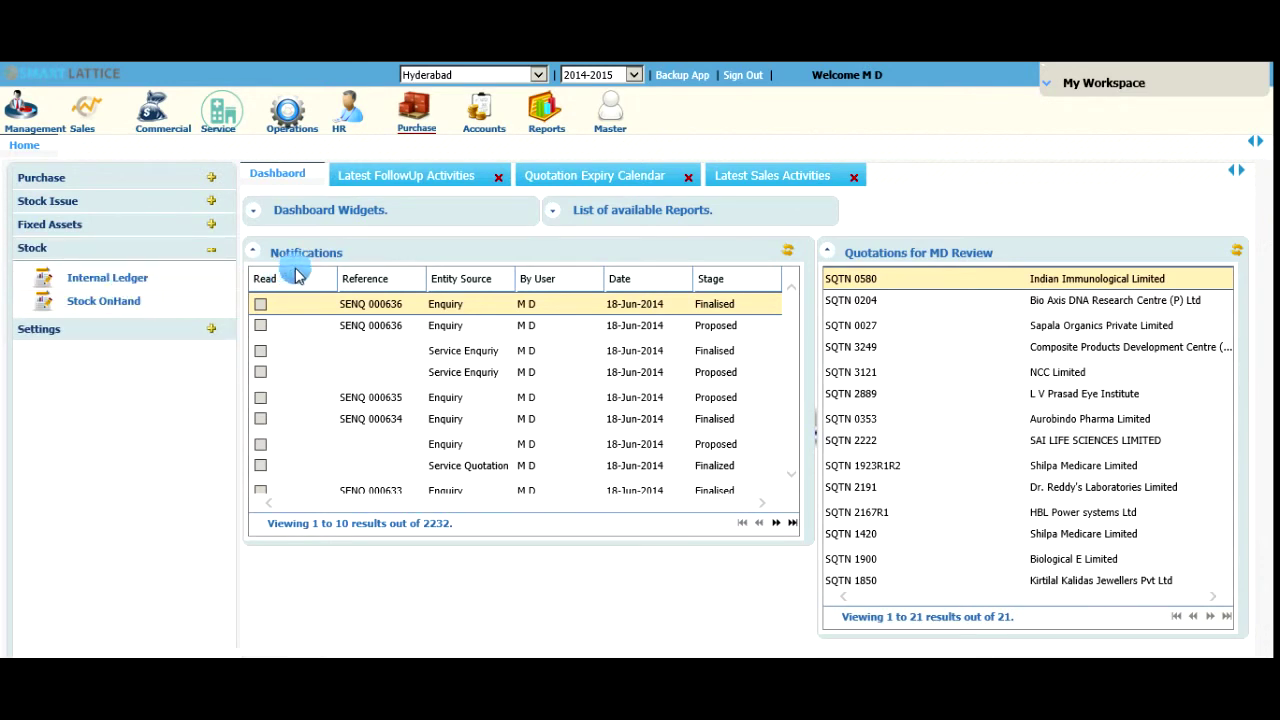
click(489, 118)
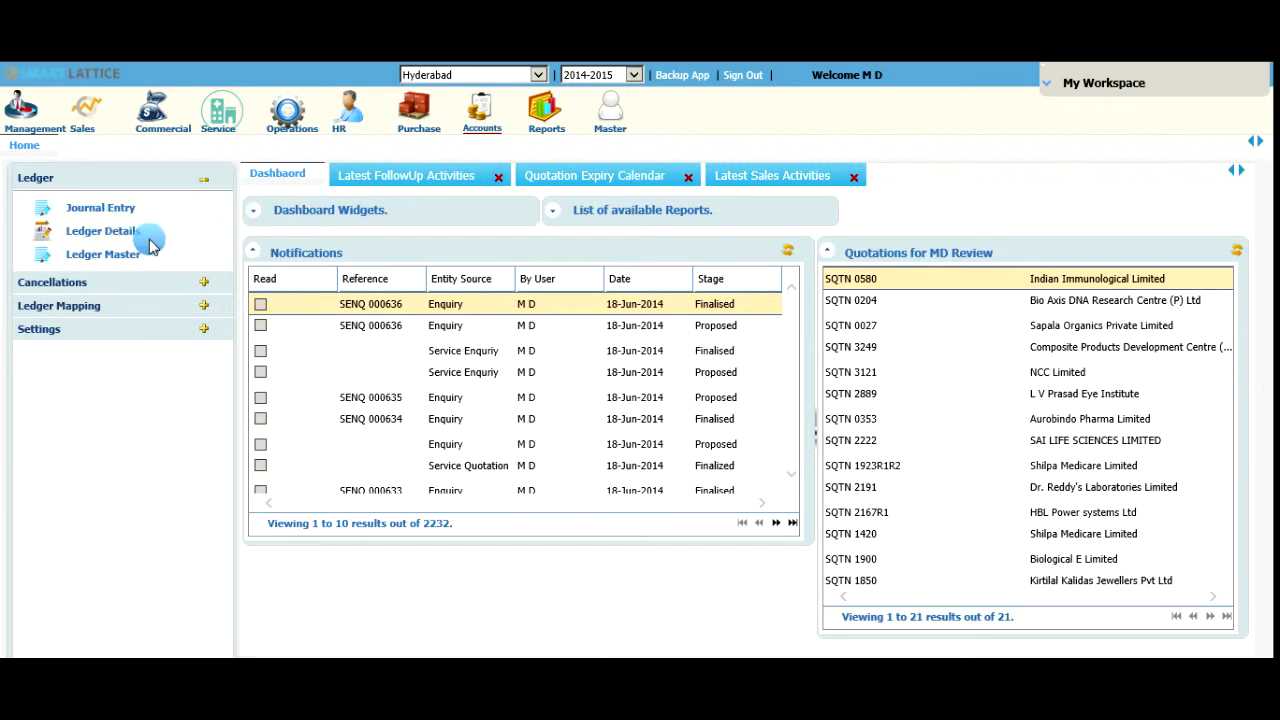
click(110, 315)
click(100, 327)
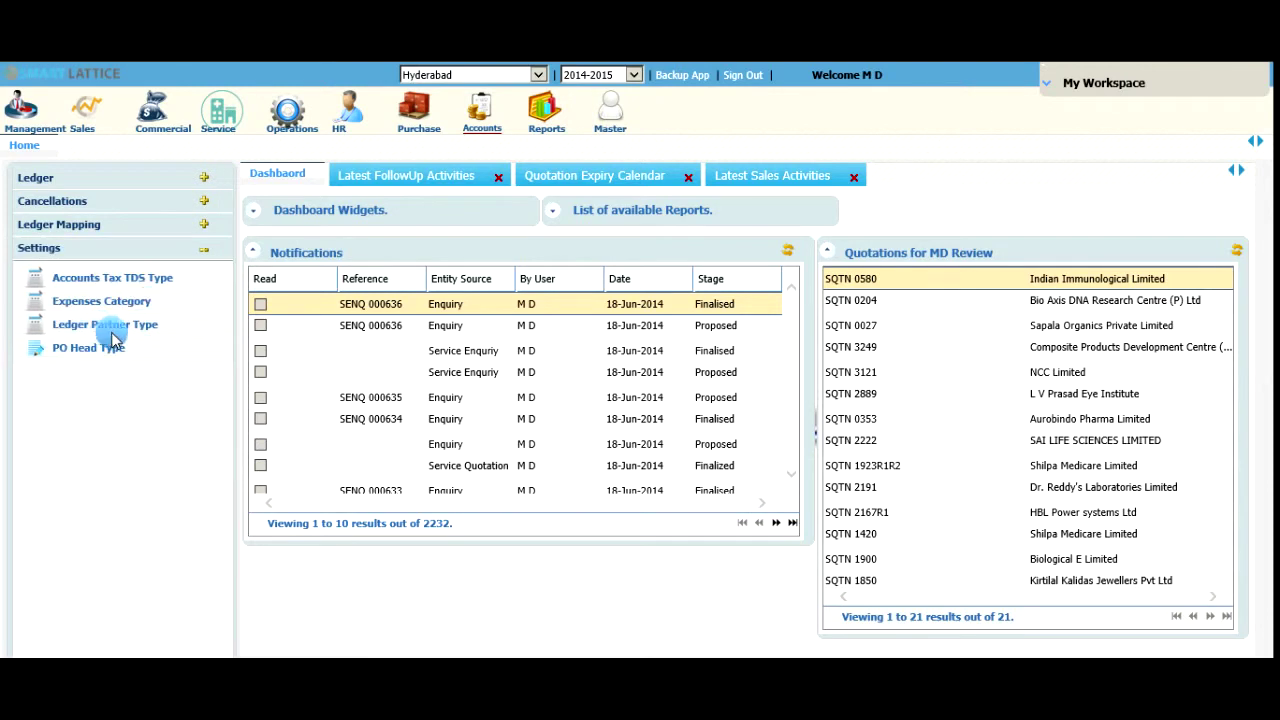
Browse the Reports module and examine the Cashflow Statement Report, including accounts closing details and clearance pending receipts and payments
click(547, 100)
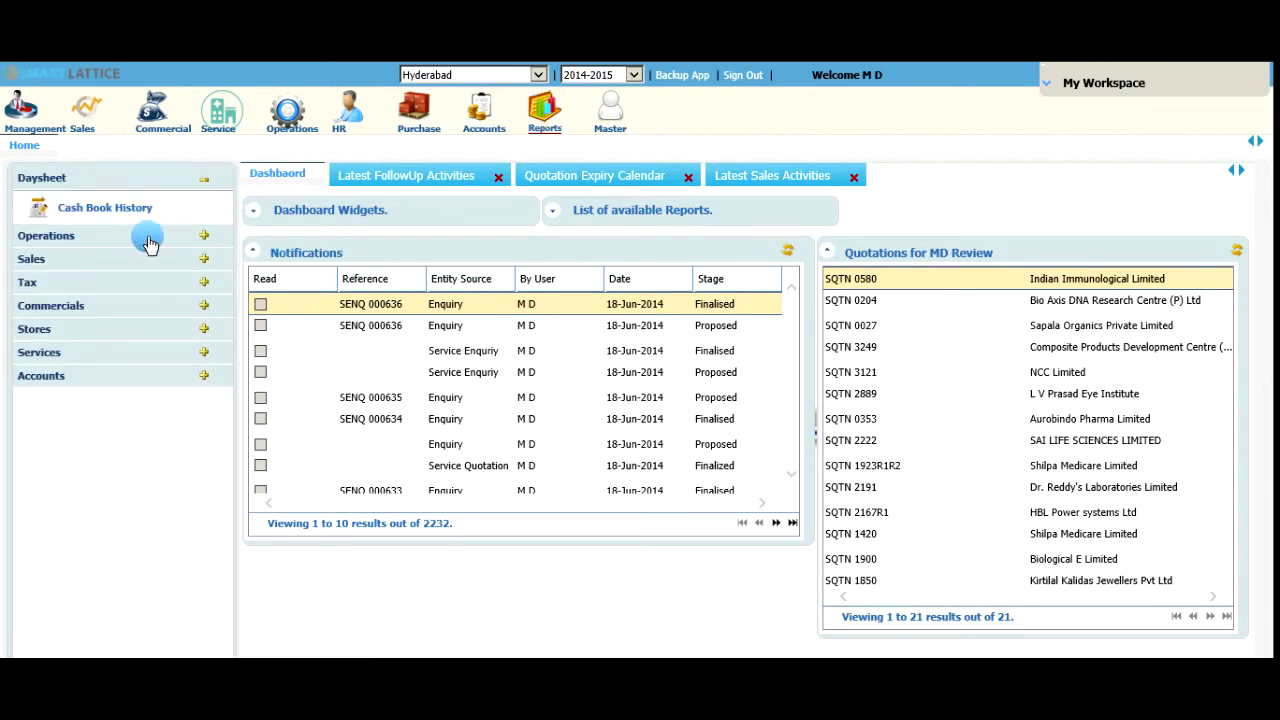
click(91, 213)
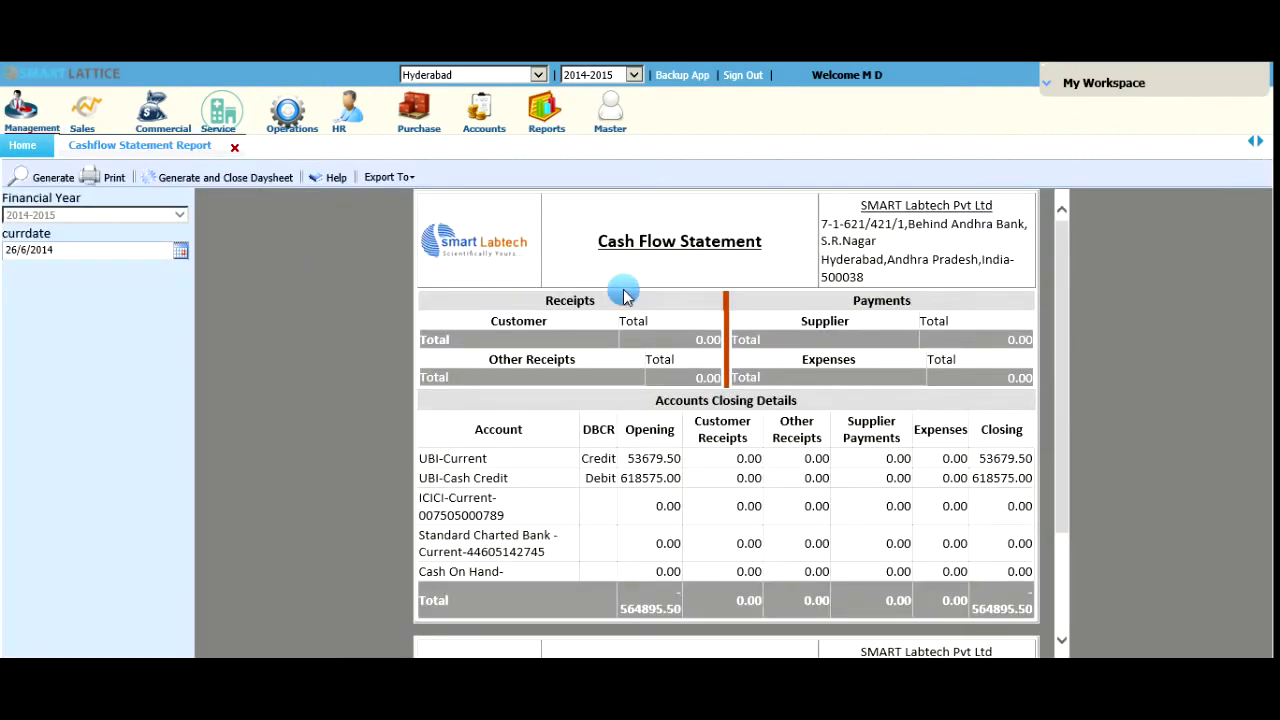
scroll(622, 295, down, 3)
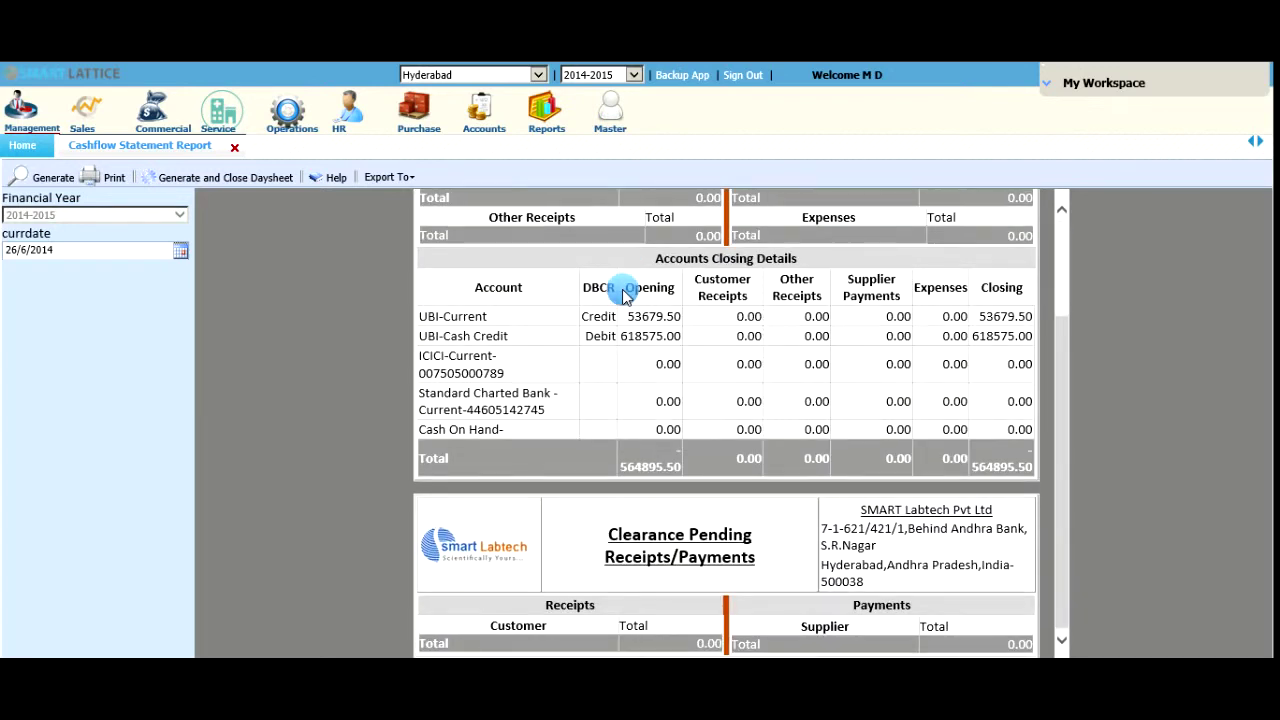
scroll(622, 295, up, 3)
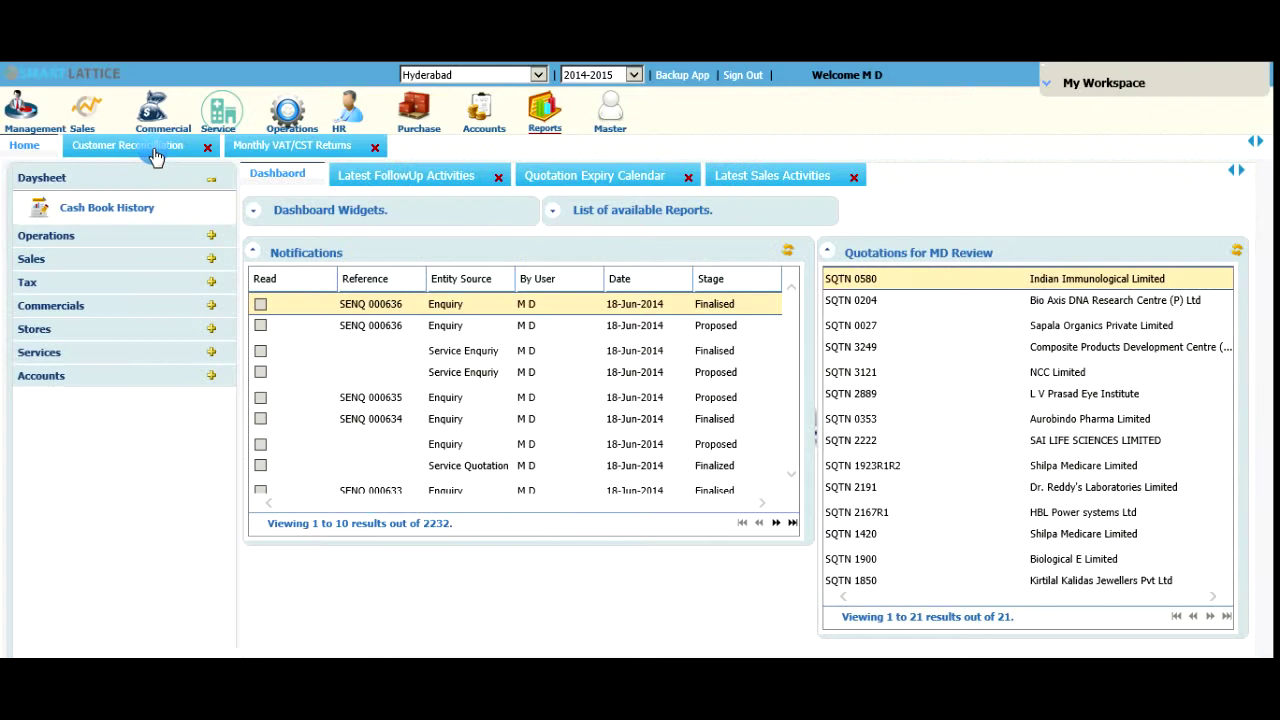
Check the Customer Reconciliation report and examine the VAT and CST sections of the Monthly VAT/CST Returns report
click(150, 148)
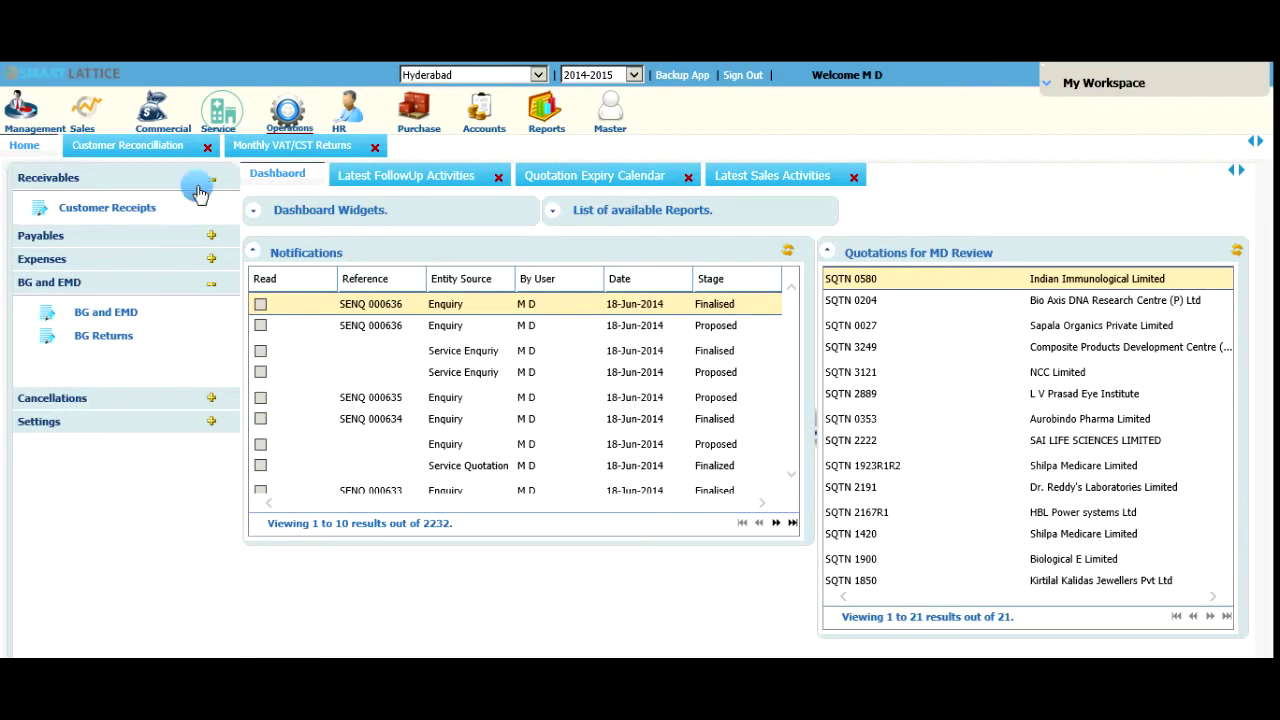
click(546, 110)
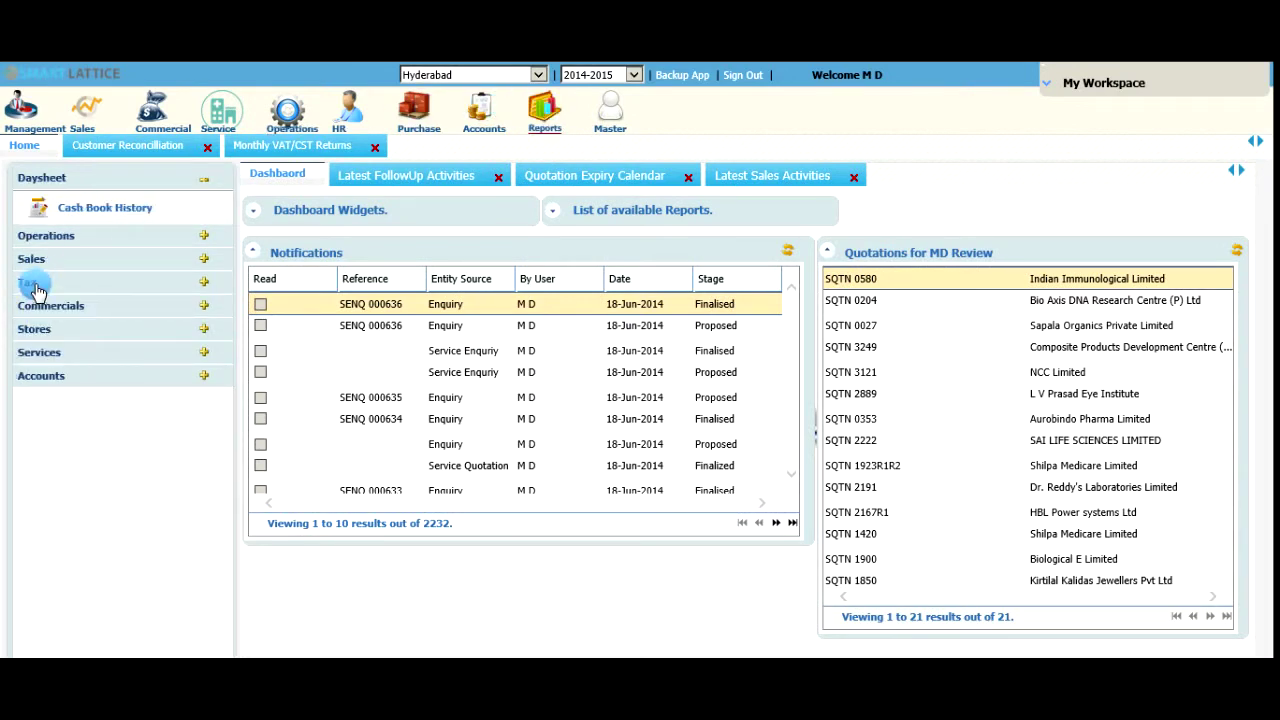
click(28, 283)
click(114, 279)
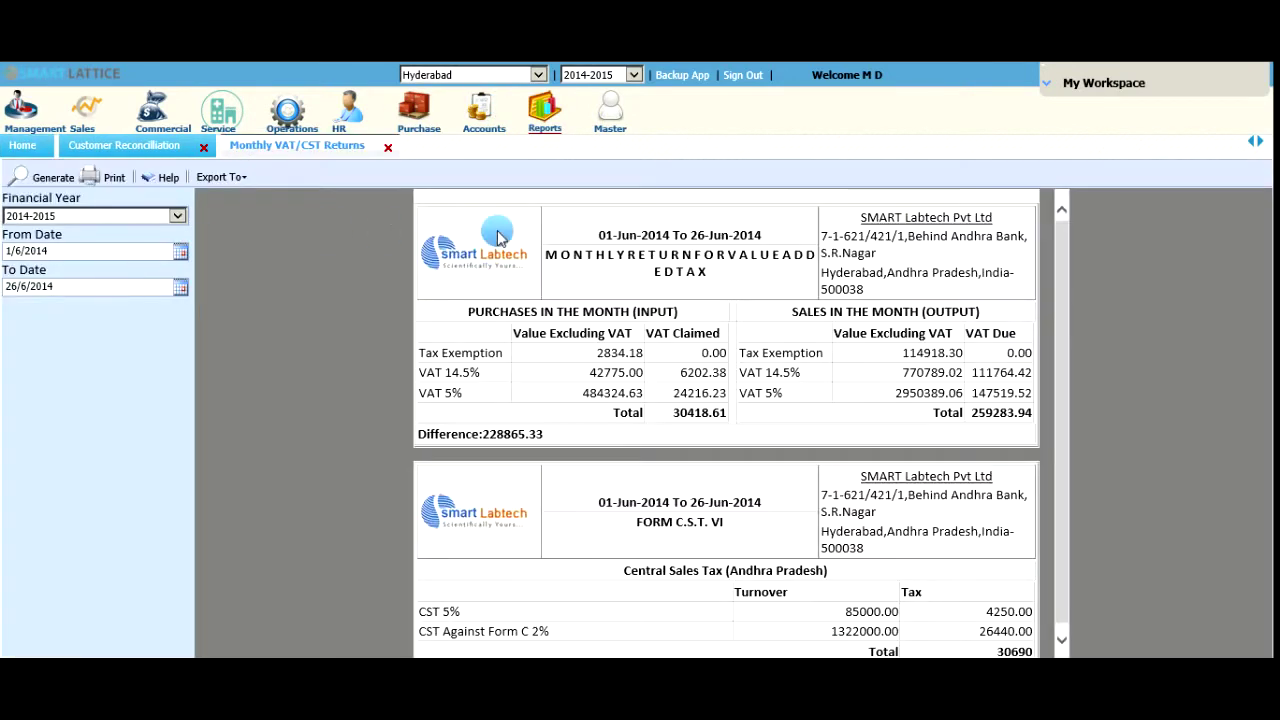
scroll(588, 332, down, 1)
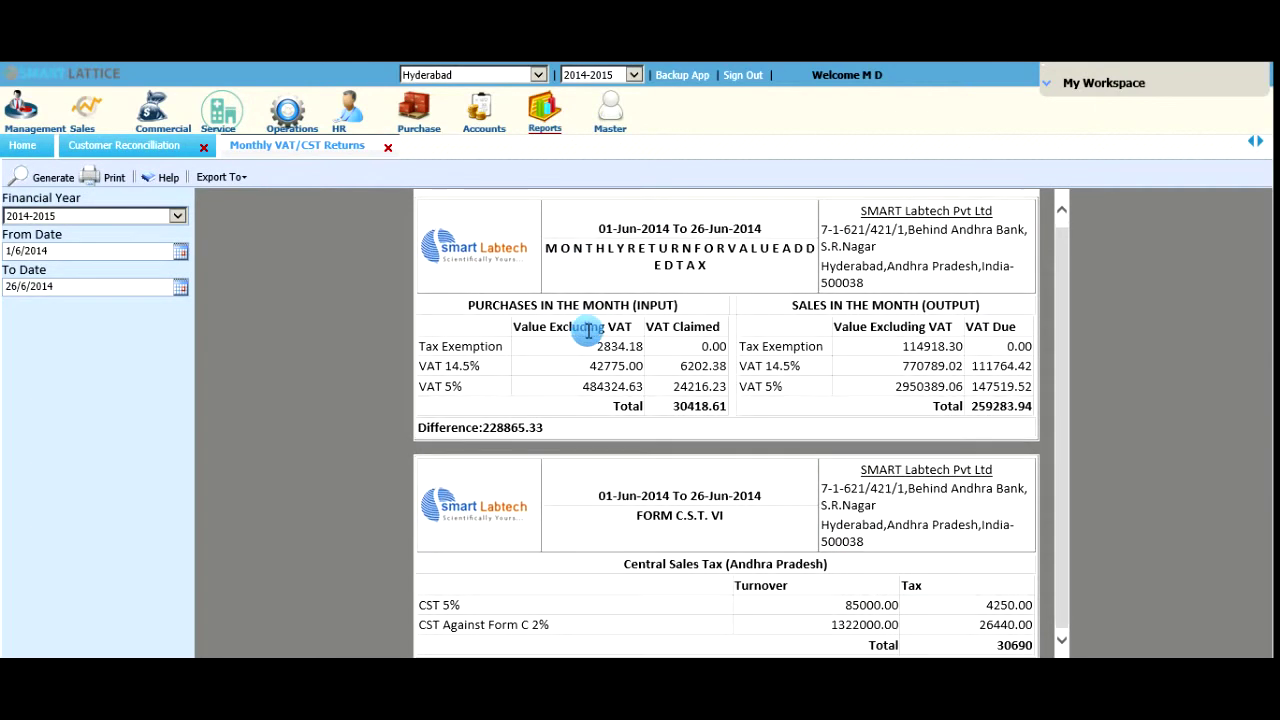
scroll(588, 332, up, 1)
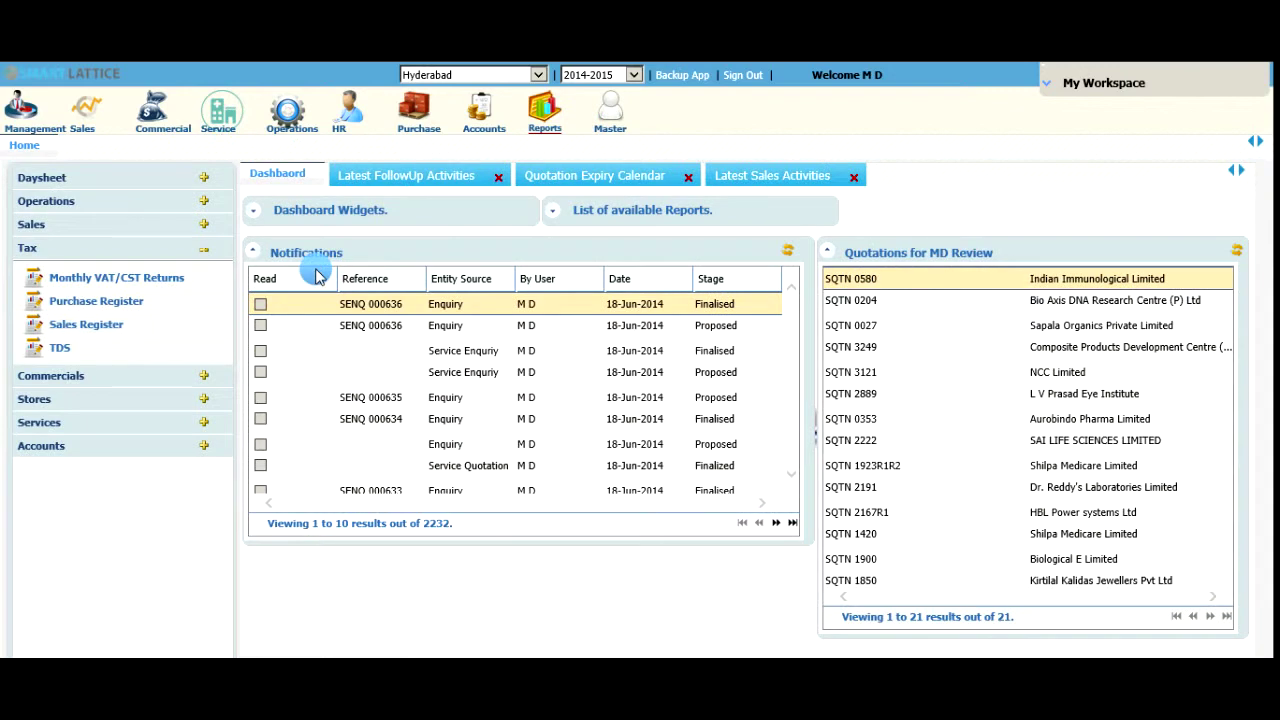
Browse the Commercials, Stores and Services sections of the Reports module
click(115, 380)
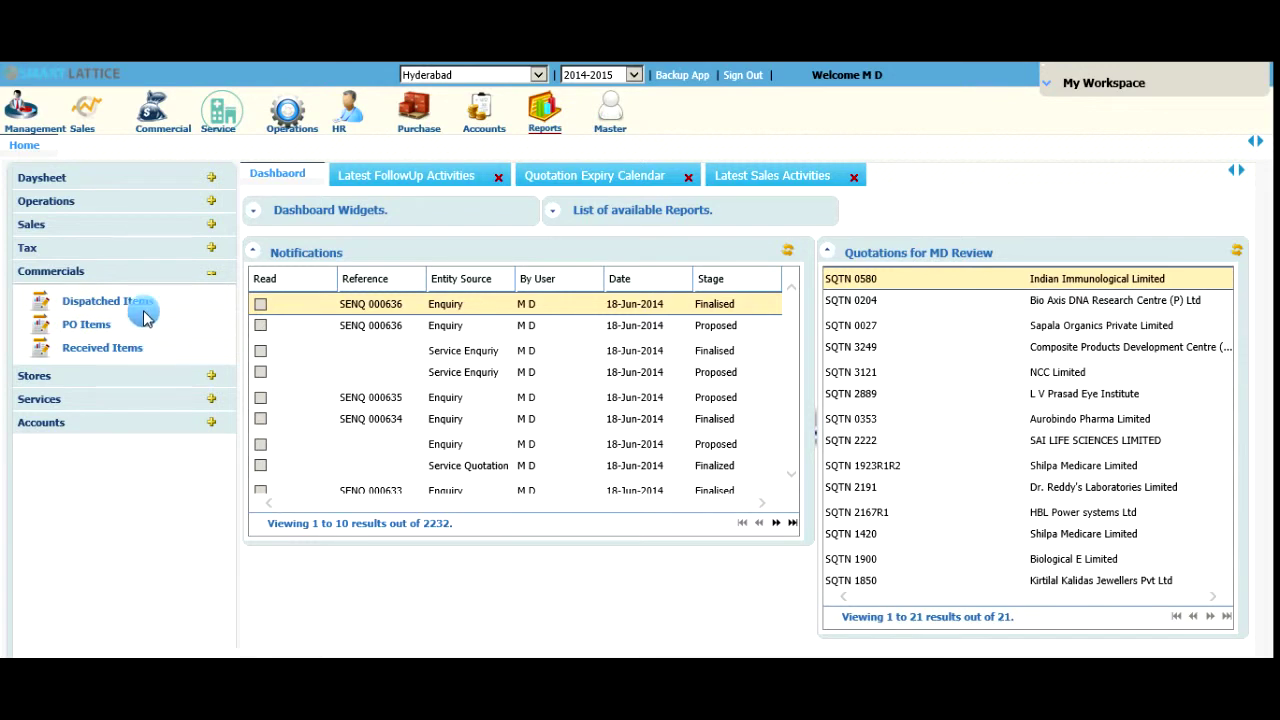
click(103, 373)
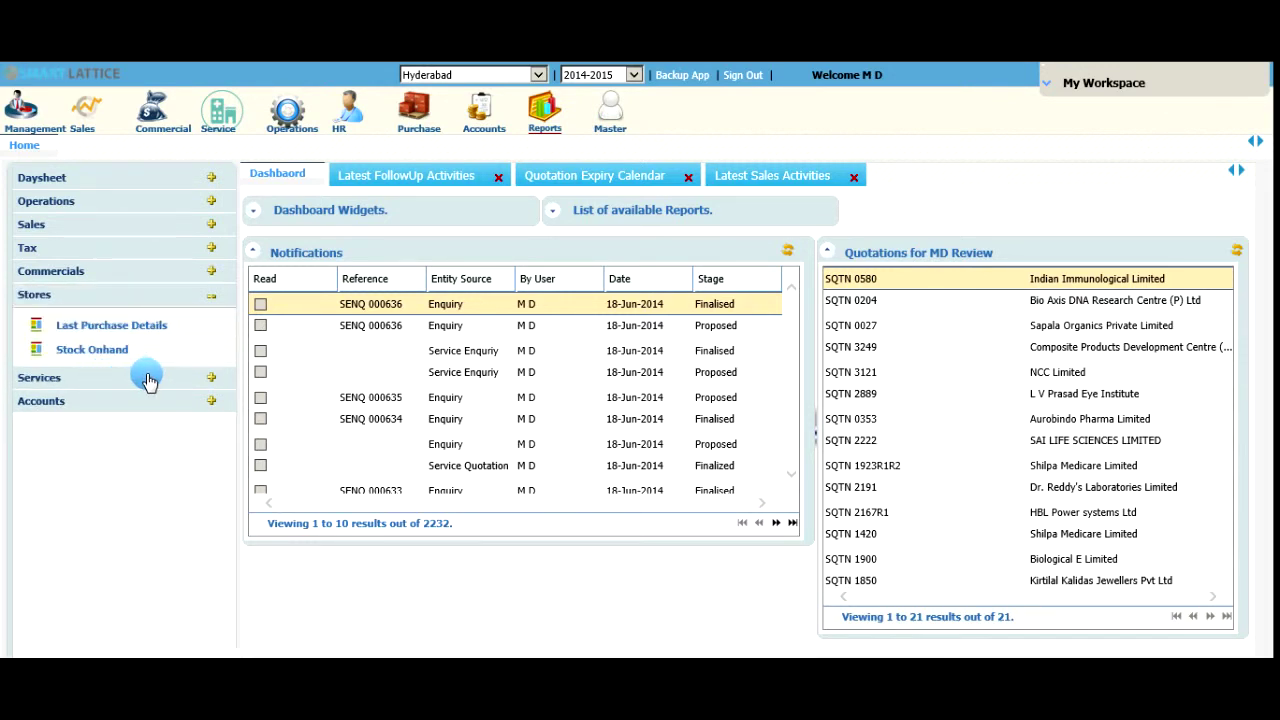
click(147, 378)
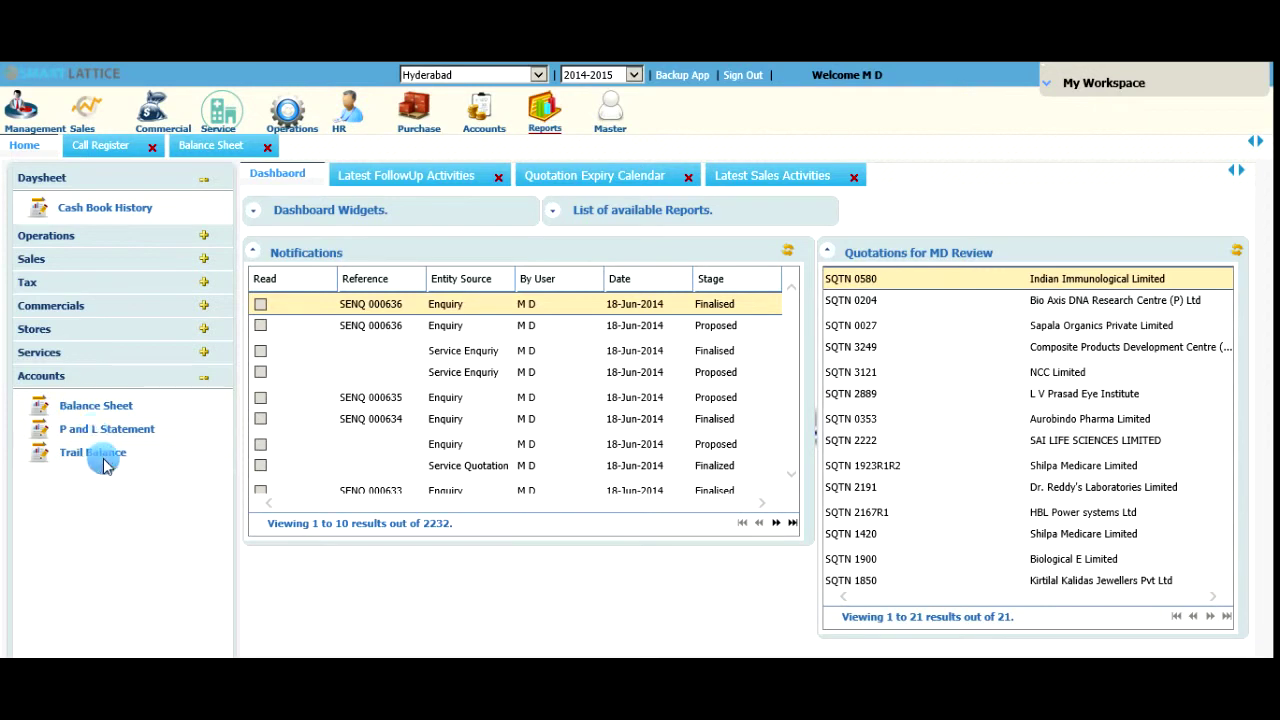
View the Balance Sheet report and look through the call entries in the Call Register report
click(114, 405)
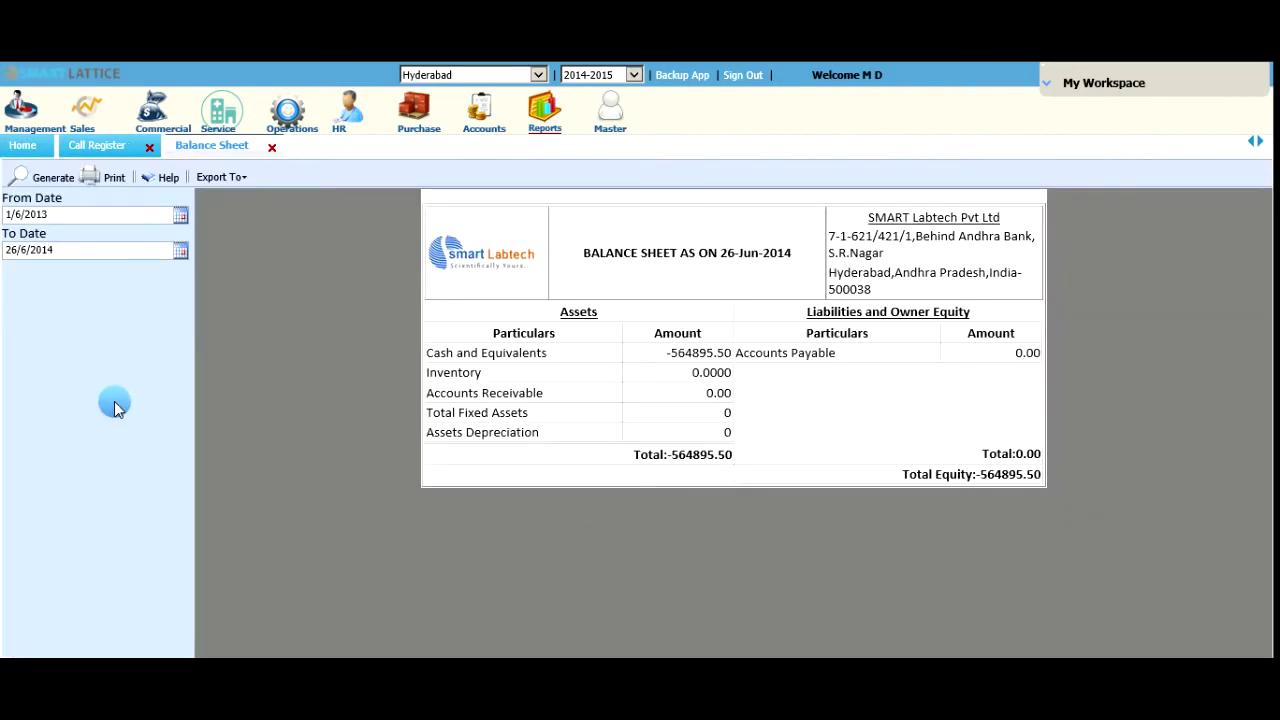
click(124, 144)
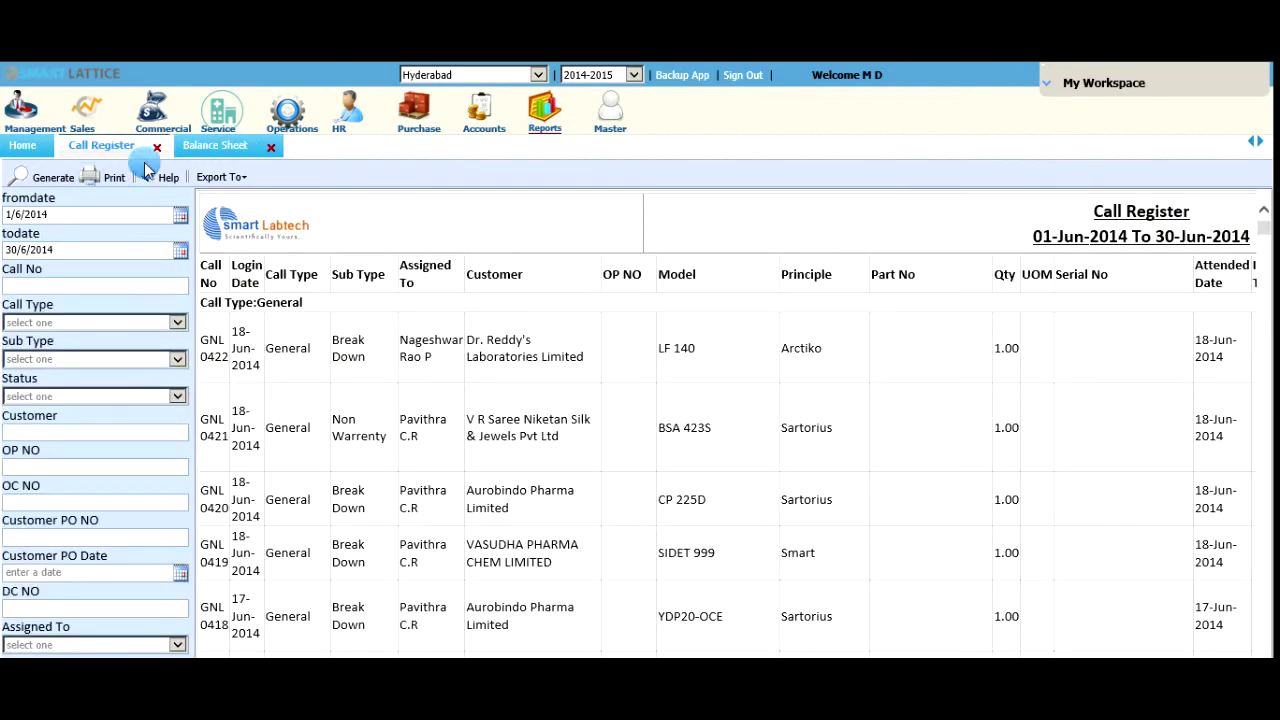
scroll(545, 371, down, 3)
scroll(546, 373, up, 3)
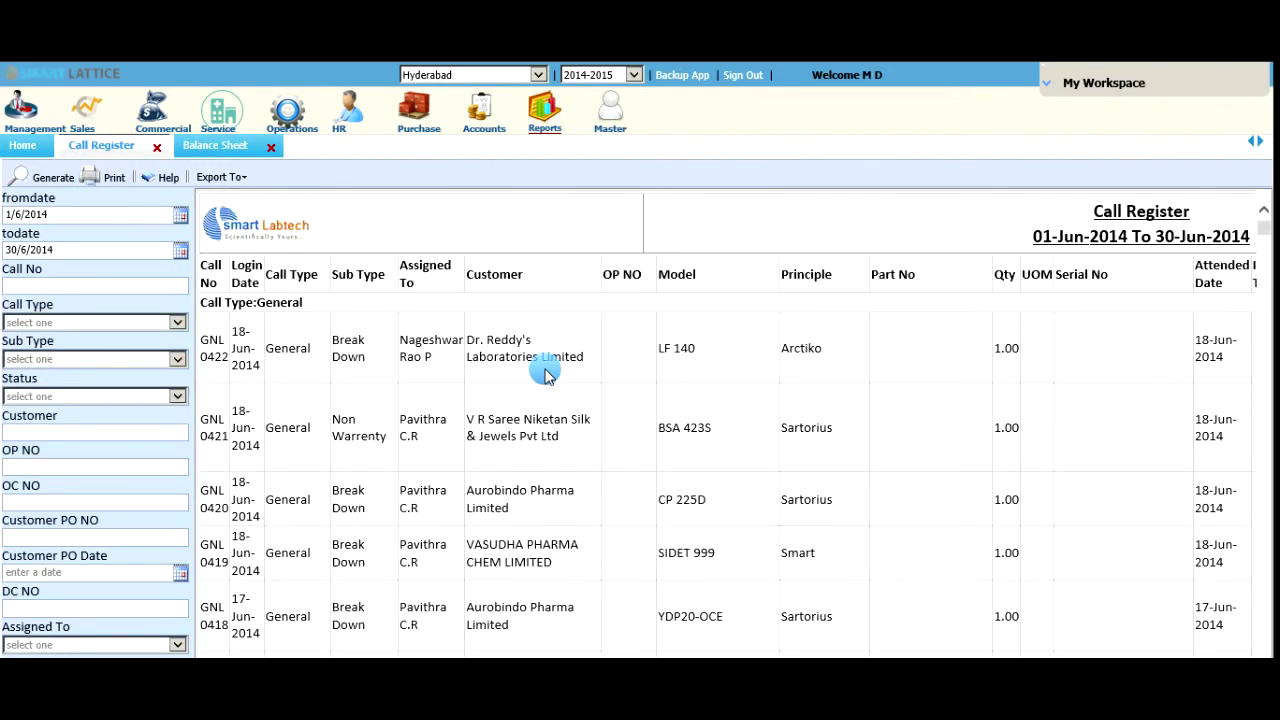
scroll(540, 365, down, 5)
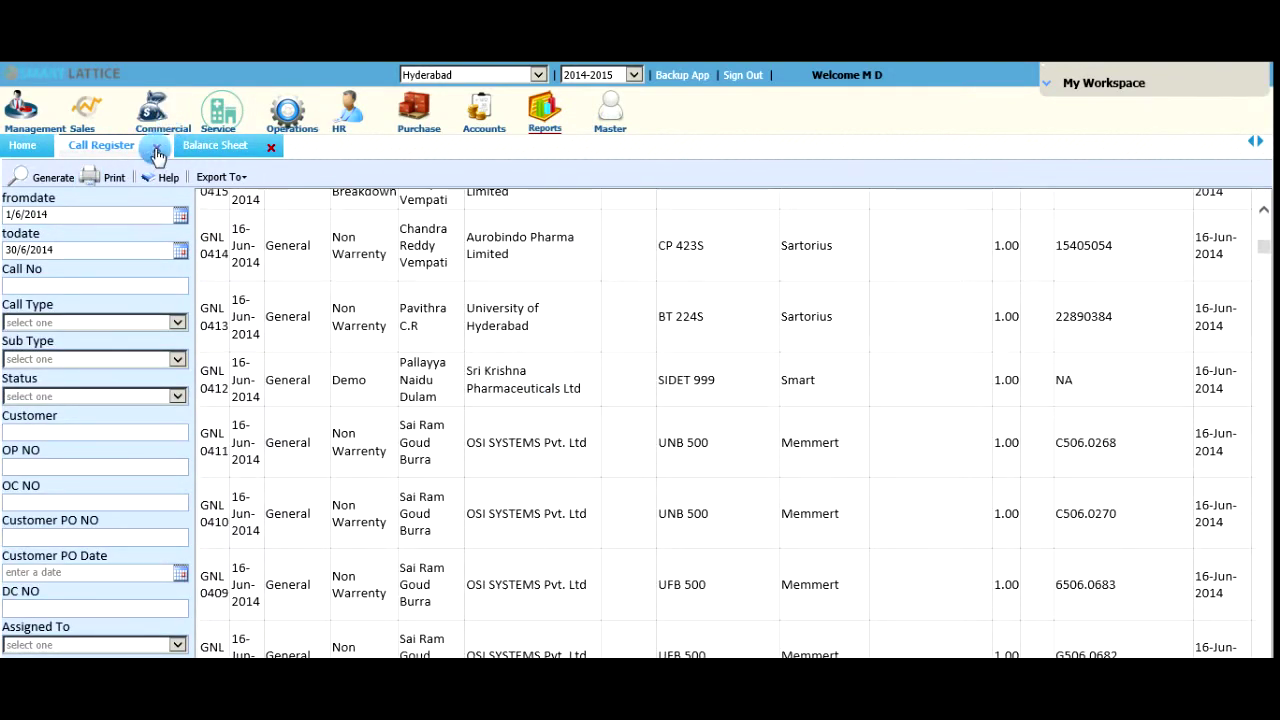
Return to the home dashboard and view the Latest FollowUp Activities and the Quotation Expiry Calendar
click(22, 145)
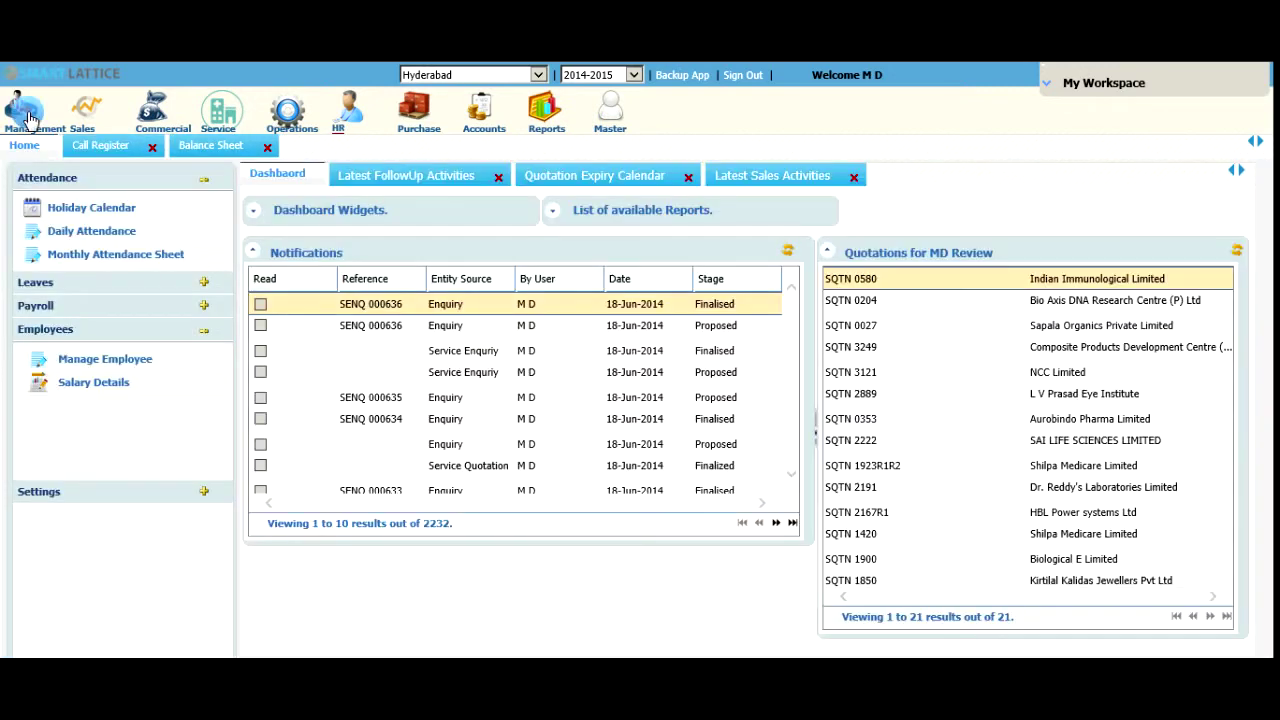
click(408, 177)
click(620, 177)
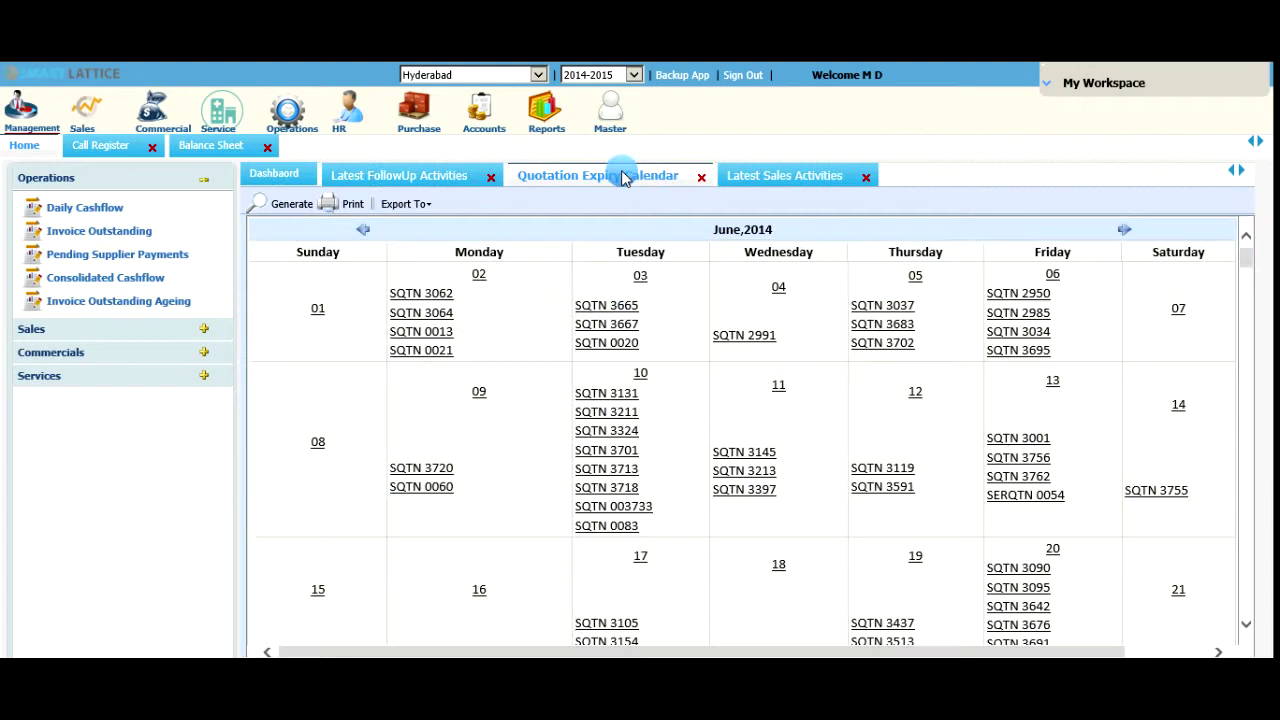
View the Latest Sales Activities on the home dashboard and the Invoice Outstanding report from the Operations section
click(760, 177)
click(27, 142)
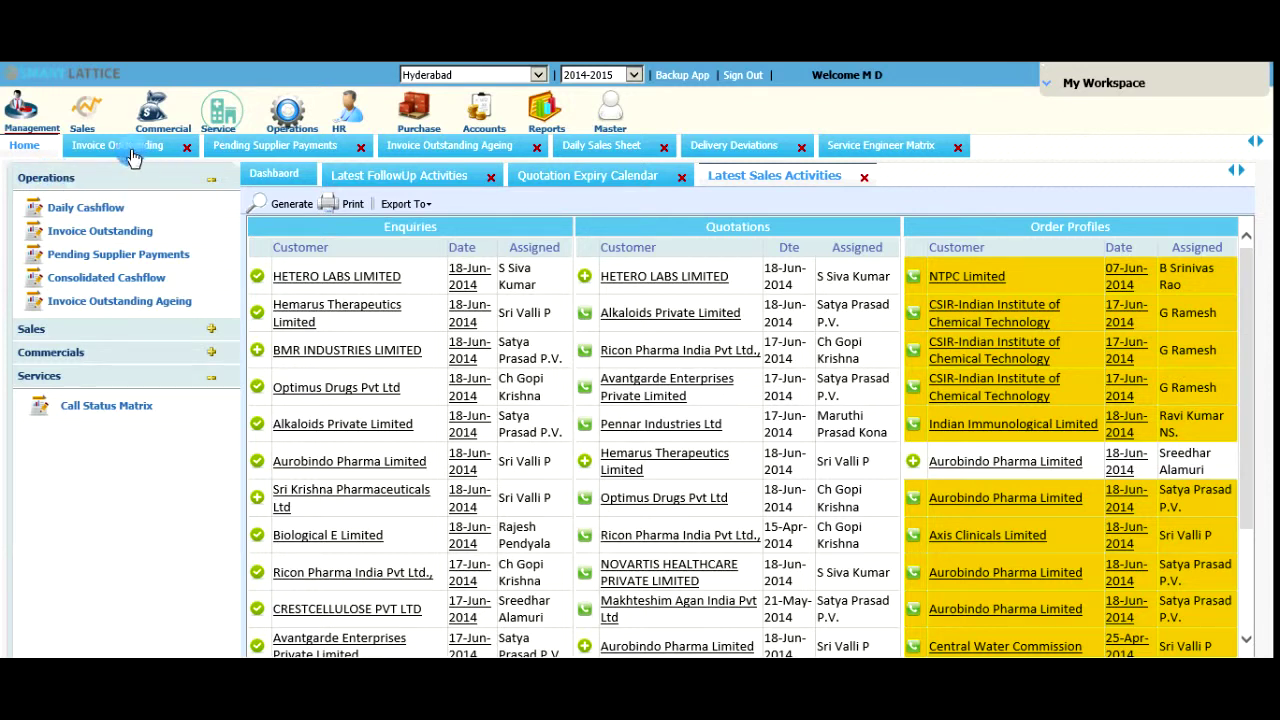
click(97, 232)
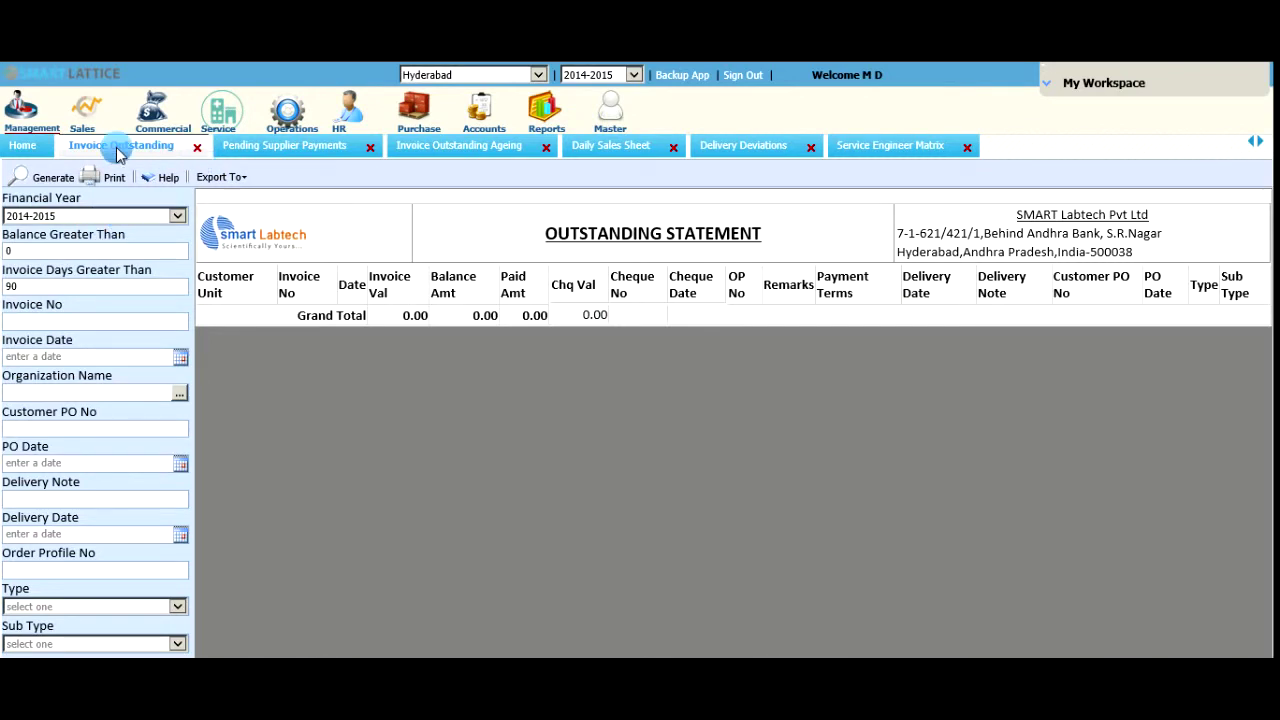
View the Pending Supplier Payments and Invoice Outstanding Ageing reports from the Operations section of Management
click(27, 118)
click(88, 251)
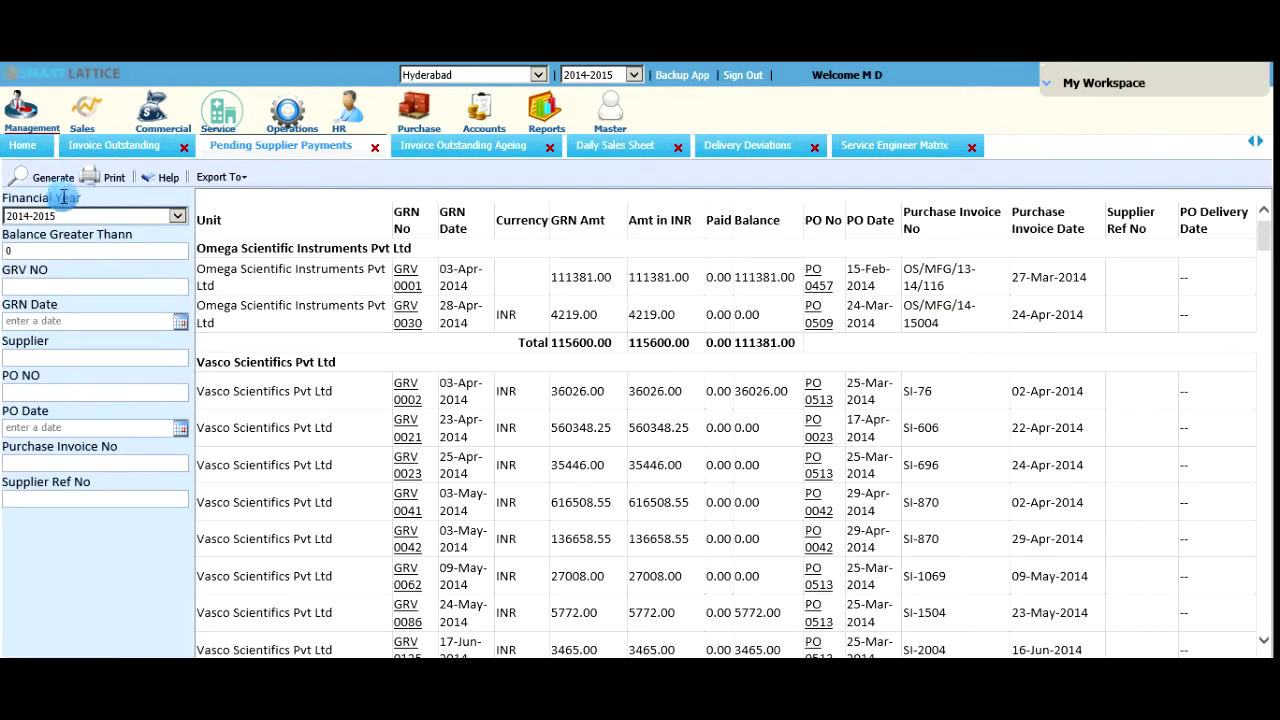
click(27, 110)
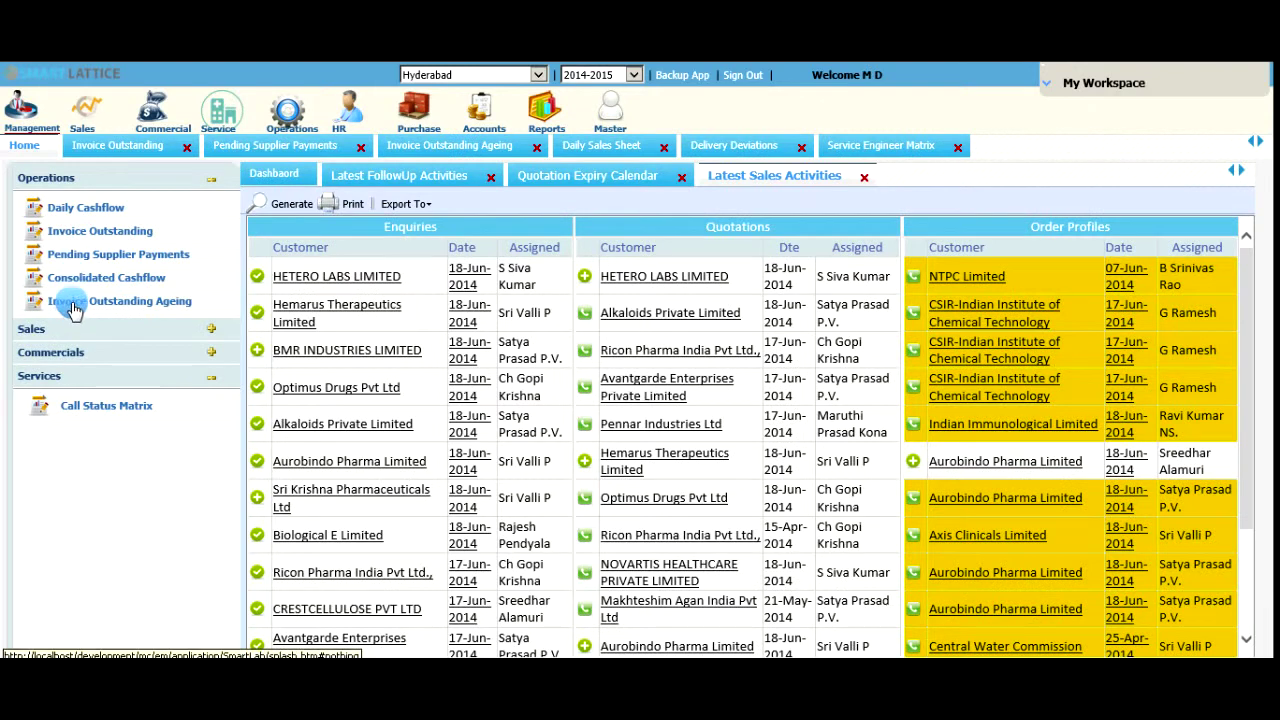
click(72, 302)
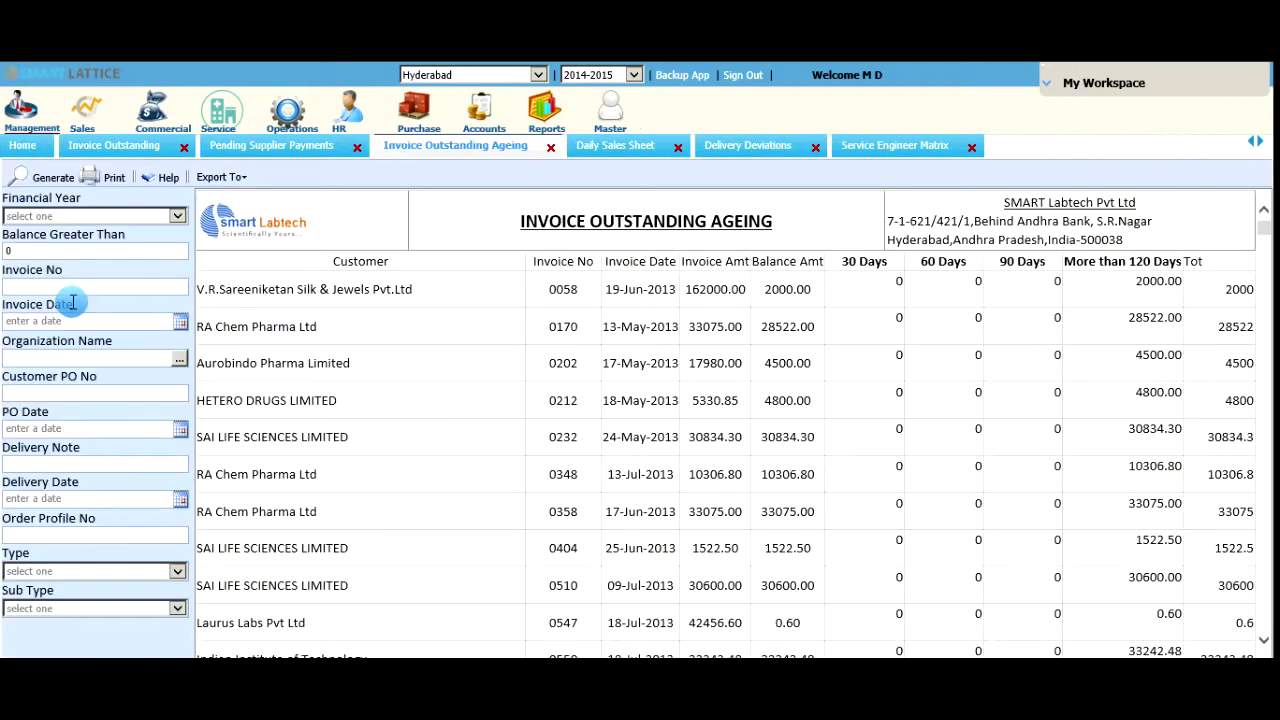
View the Daily Sales Sheet from the Sales section and the Delivery Deviations report from the Commercials section of Management
click(15, 112)
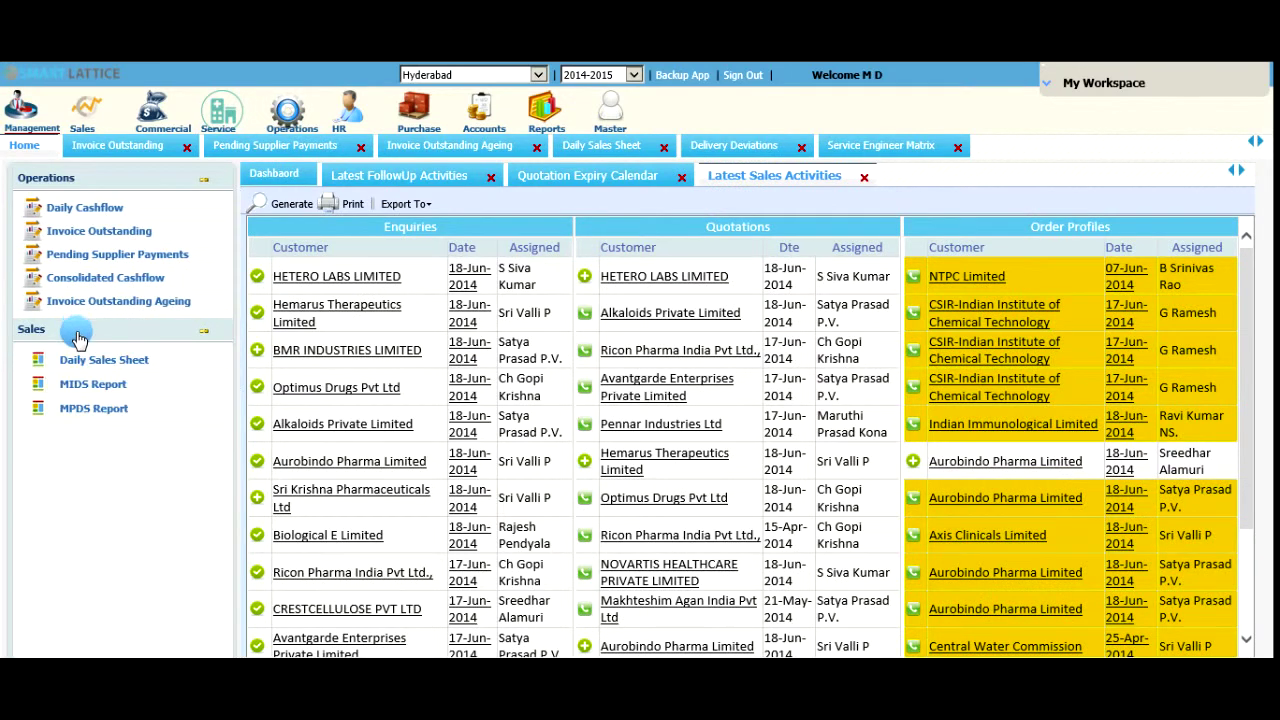
click(103, 360)
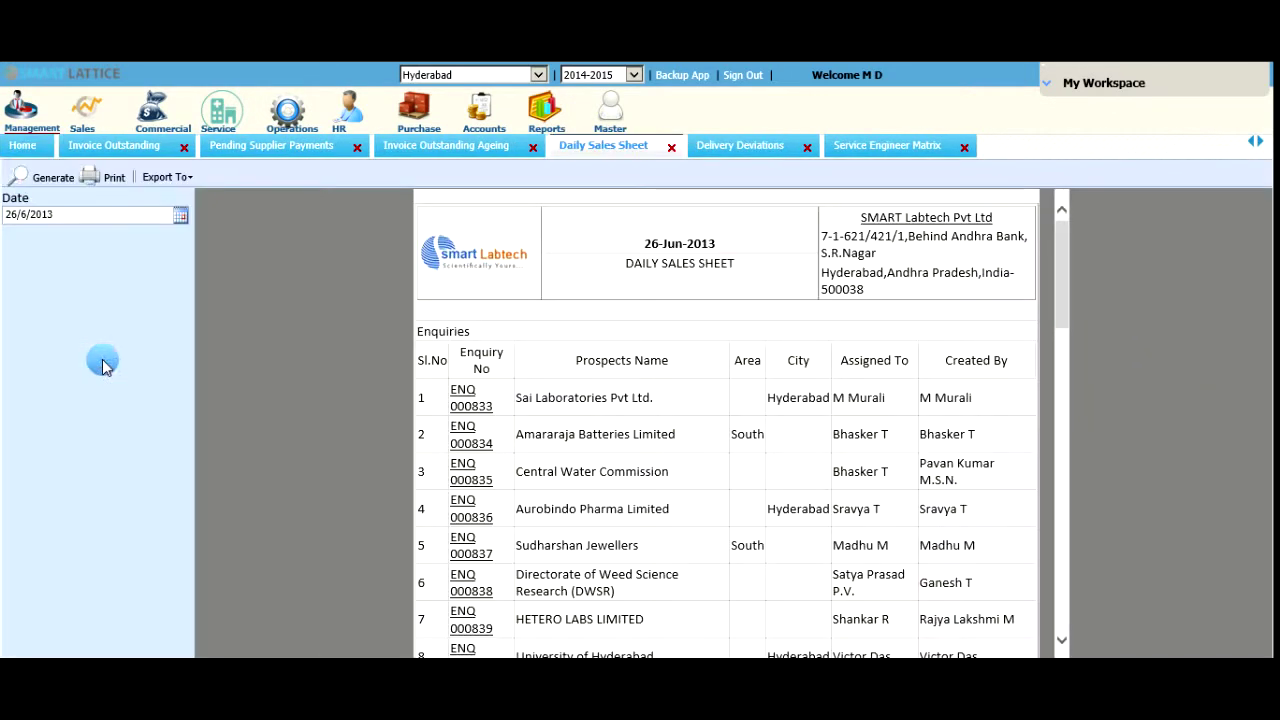
click(28, 128)
click(95, 360)
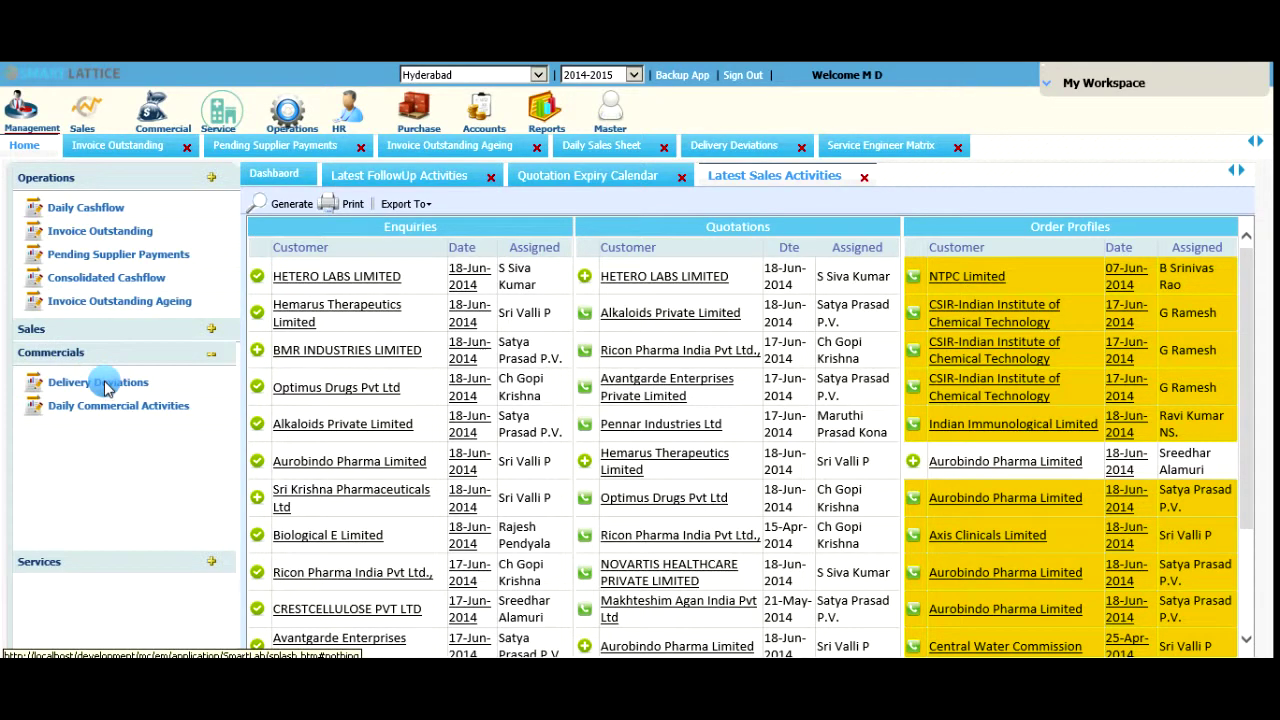
click(100, 382)
View the Call Status Matrix report from the Services section of Management and open the branch selection list
click(30, 120)
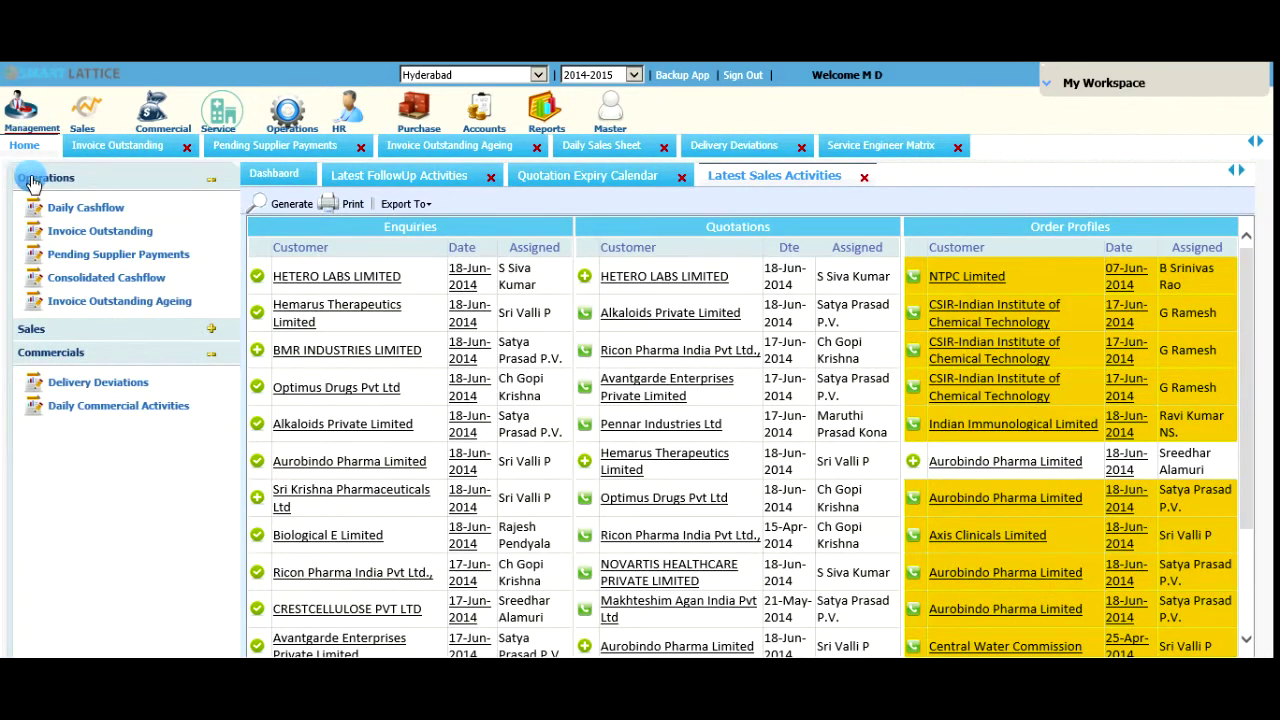
click(32, 375)
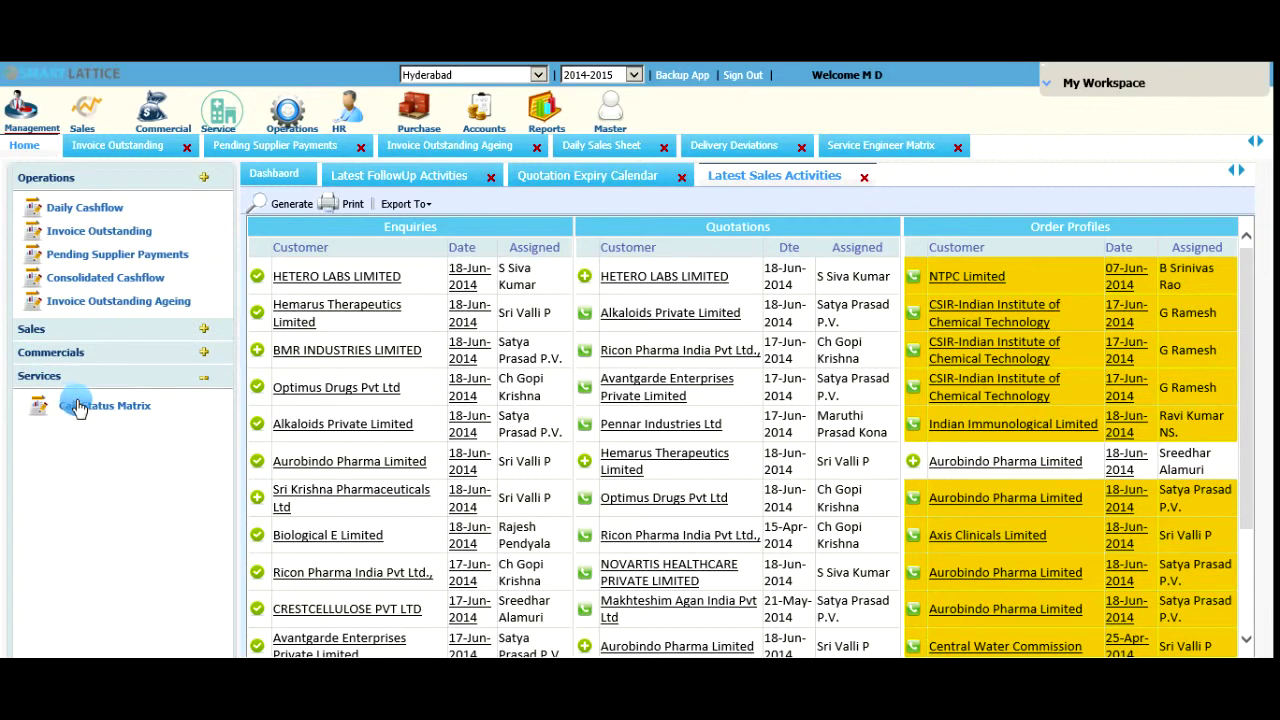
click(80, 394)
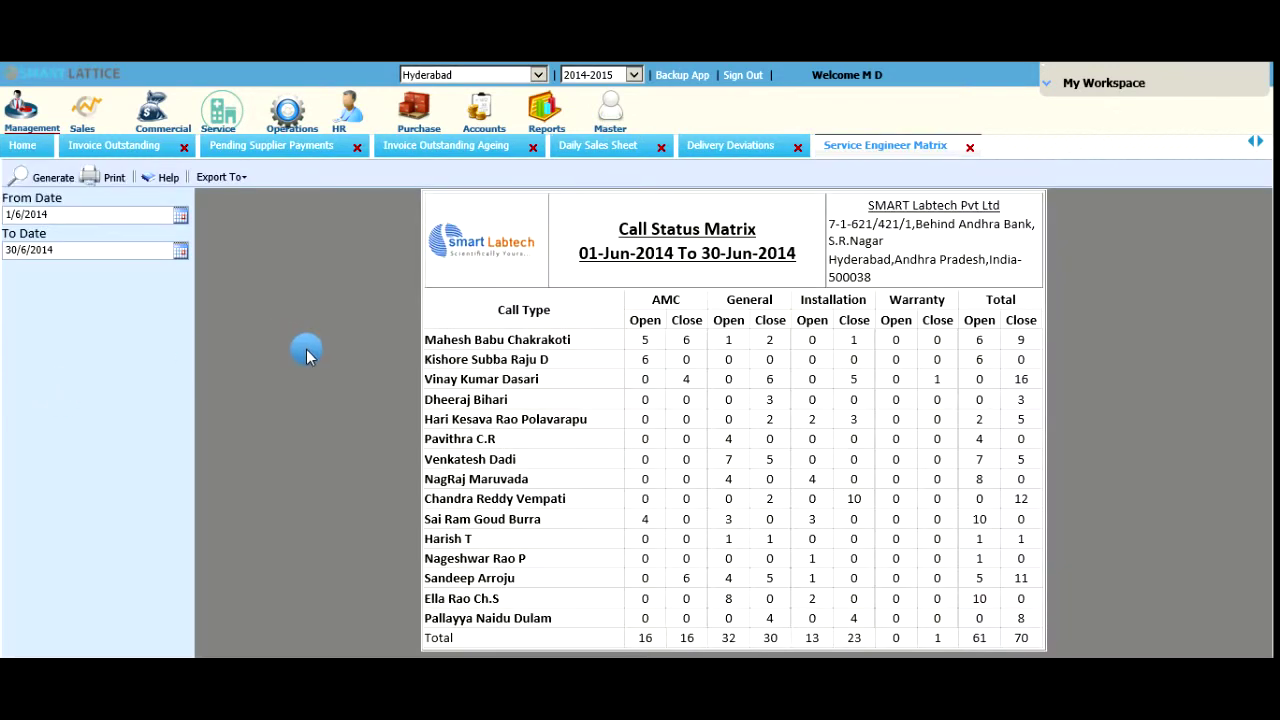
click(505, 76)
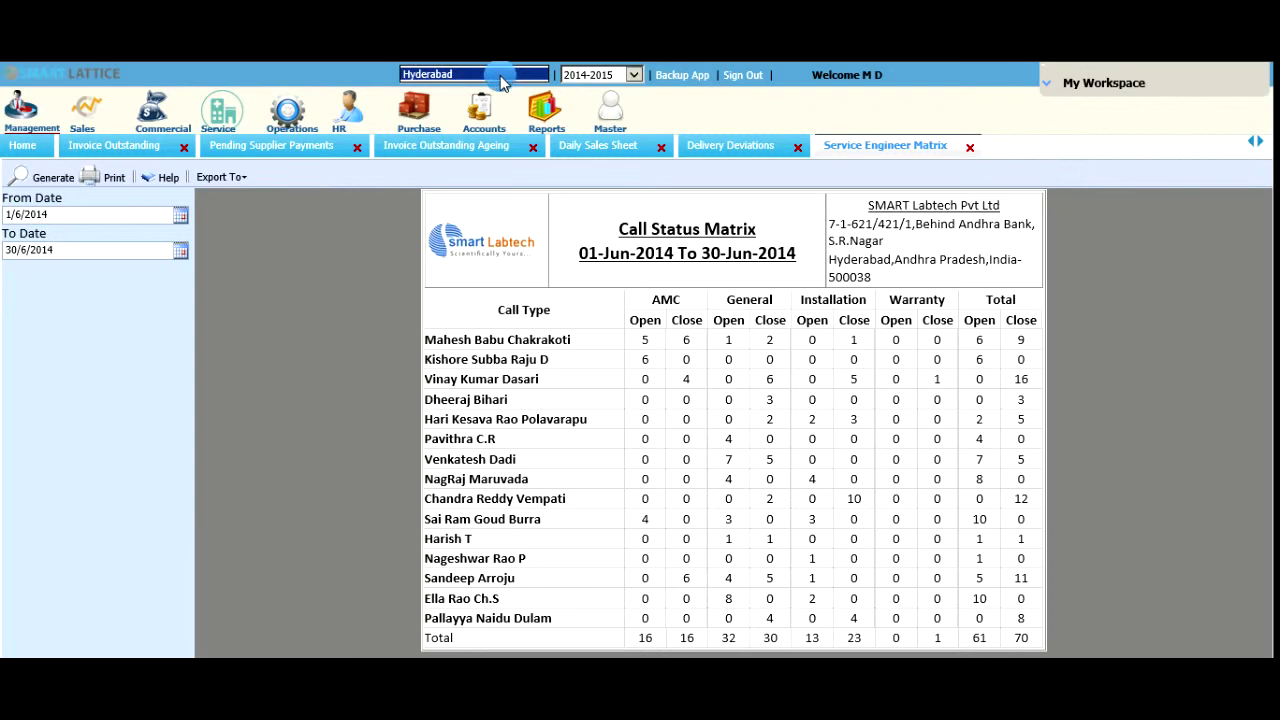